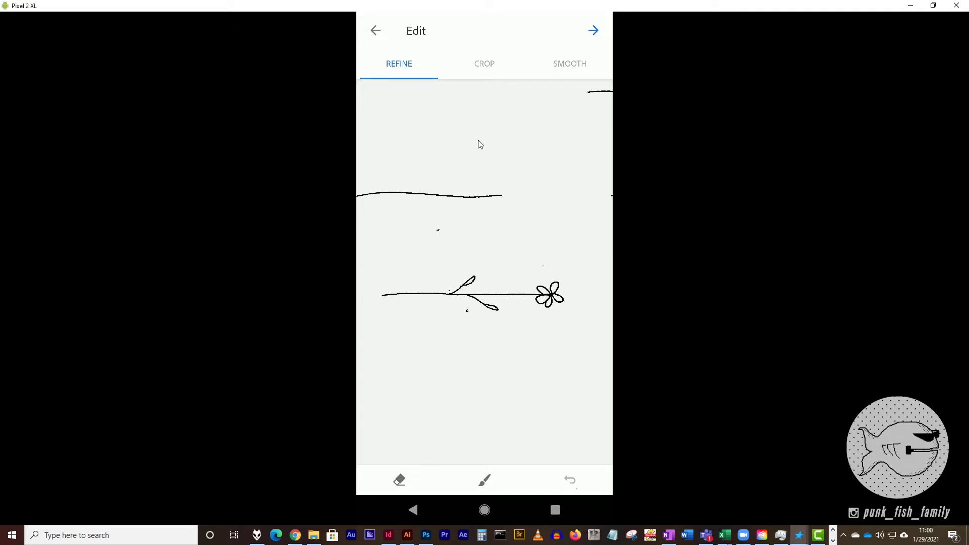
# Step: Erase the stray lines and specks around the flower stem with a slightly larger eraser, then confirm
pyautogui.click(399, 480)
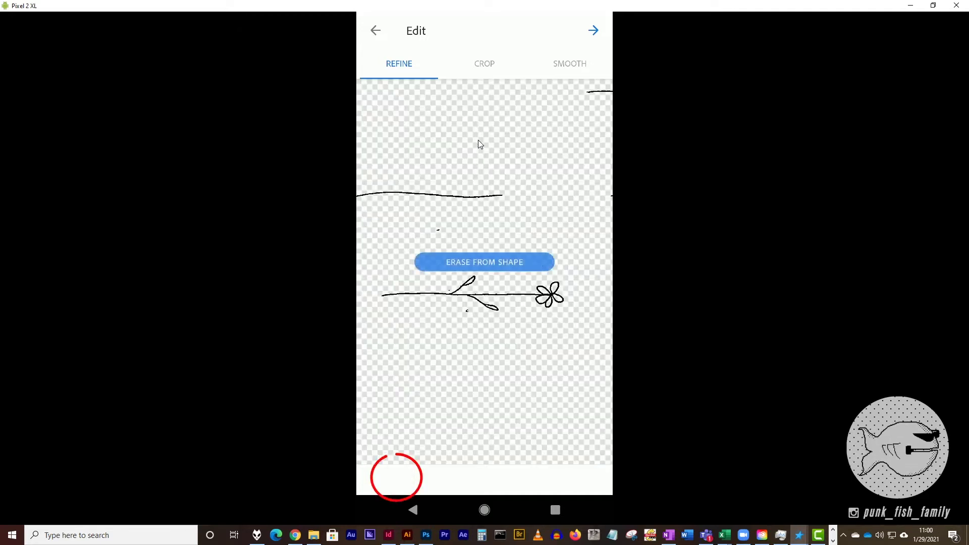
pyautogui.moveTo(503, 180)
pyautogui.mouseDown()
pyautogui.moveTo(383, 189)
pyautogui.moveTo(437, 176)
pyautogui.moveTo(384, 162)
pyautogui.moveTo(372, 169)
pyautogui.moveTo(409, 179)
pyautogui.moveTo(450, 212)
pyautogui.moveTo(368, 188)
pyautogui.mouseUp()
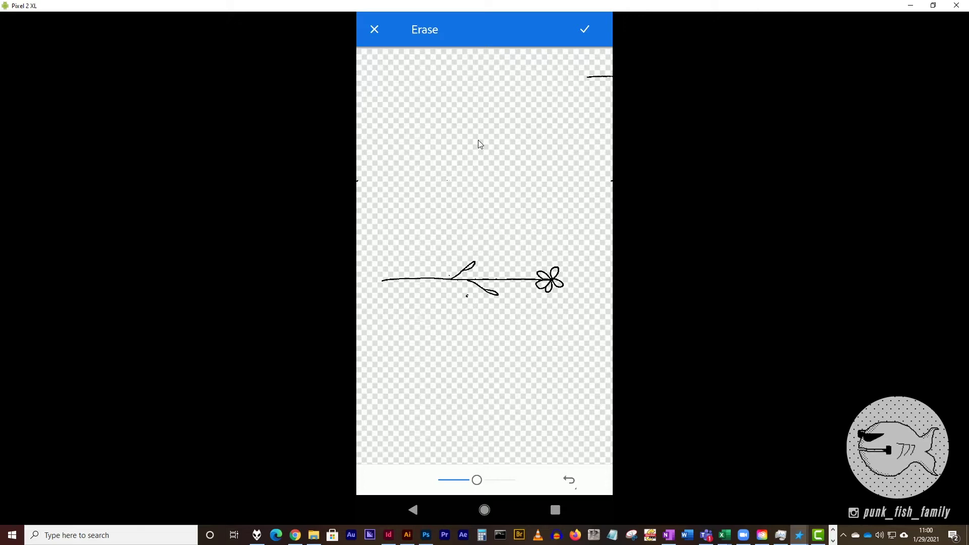
pyautogui.moveTo(605, 77); pyautogui.dragTo(593, 76)
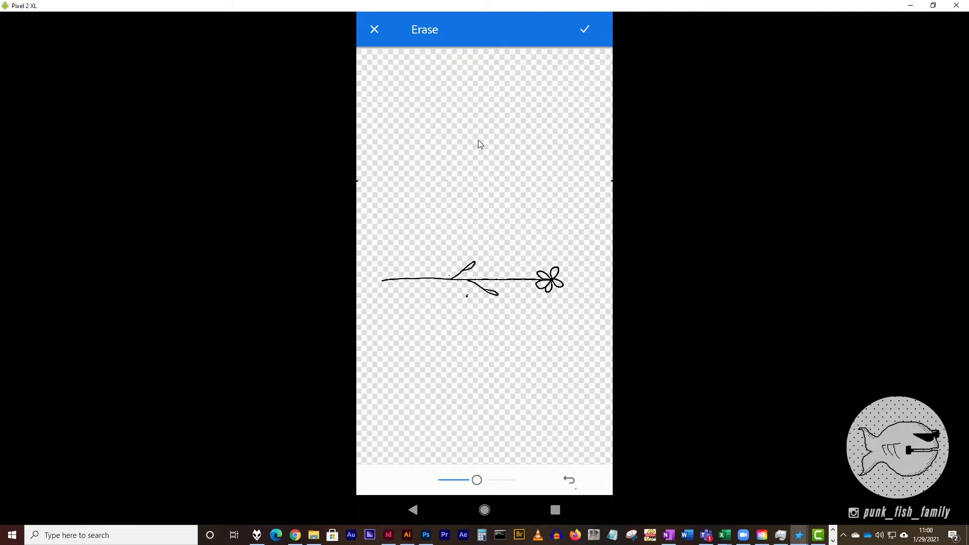
pyautogui.moveTo(369, 174); pyautogui.dragTo(360, 181)
pyautogui.moveTo(461, 323); pyautogui.dragTo(460, 340)
pyautogui.moveTo(477, 480); pyautogui.dragTo(485, 480)
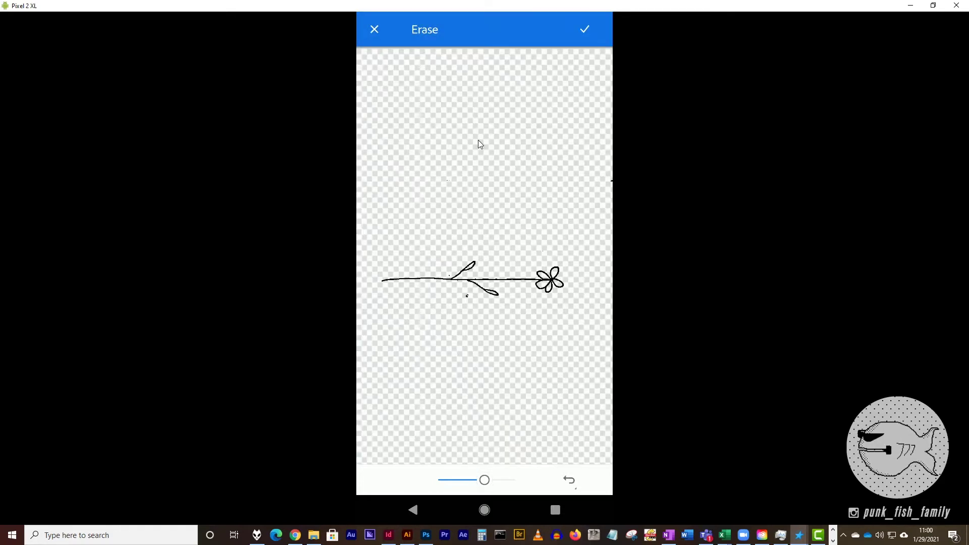
pyautogui.moveTo(601, 174); pyautogui.dragTo(603, 207)
pyautogui.moveTo(456, 328); pyautogui.dragTo(463, 313)
pyautogui.click(585, 29)
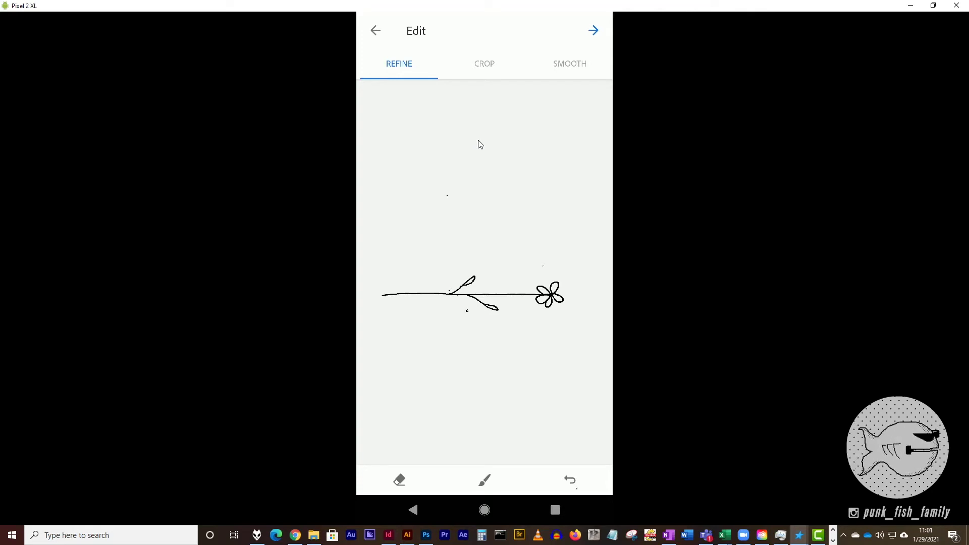
# Step: Save the shape to the DSMR 211 library, renamed from Shape 2 to 'flower stem'
pyautogui.click(593, 30)
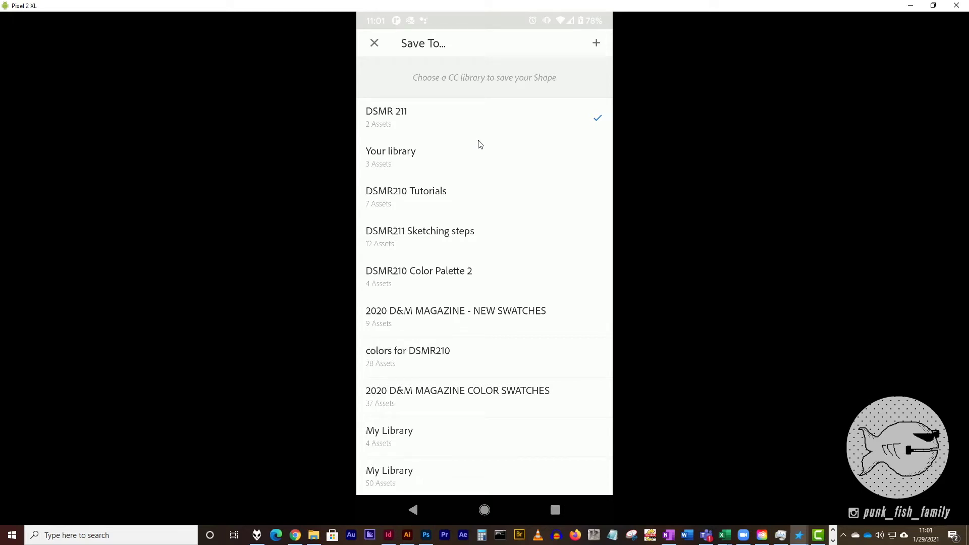
pyautogui.rightClick(480, 145)
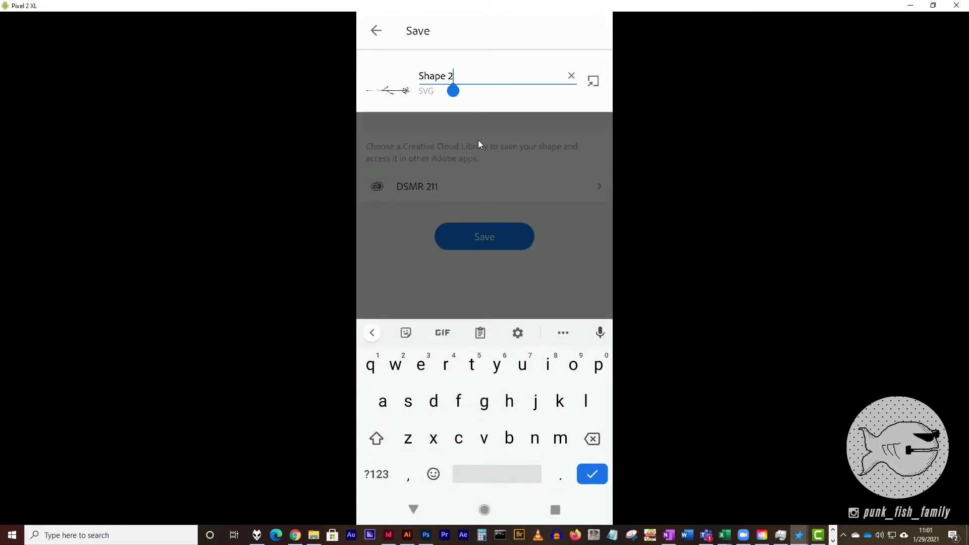
pyautogui.press('BackSpace')
pyautogui.press('BackSpace')
pyautogui.press('BackSpace')
pyautogui.press('BackSpace')
pyautogui.press('BackSpace')
pyautogui.press('BackSpace')
pyautogui.press('BackSpace')
pyautogui.write('flower ')
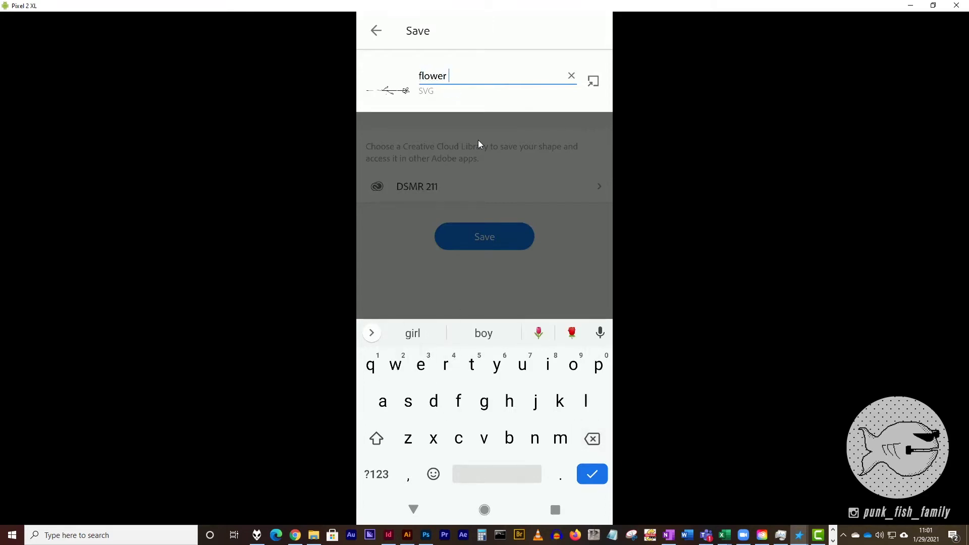
pyautogui.write('stem')
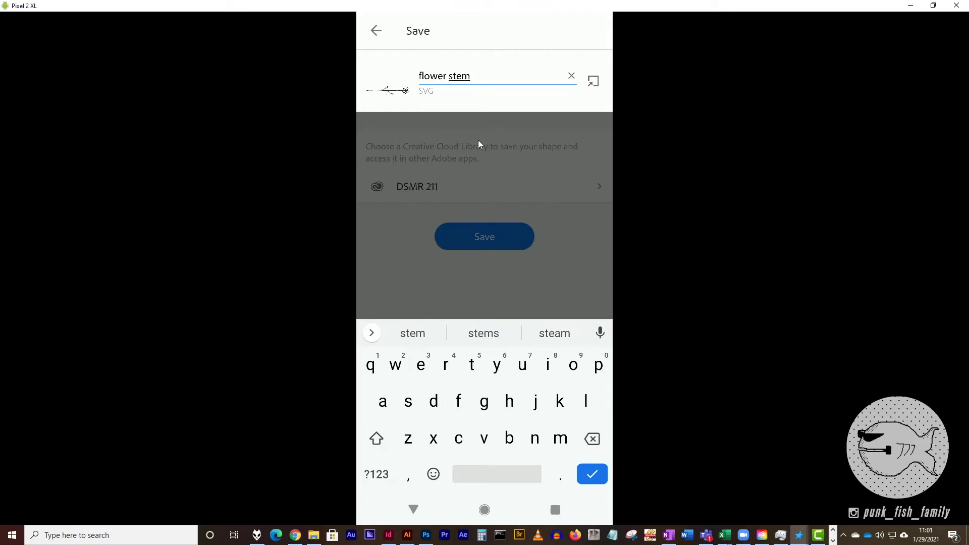
pyautogui.press('Return')
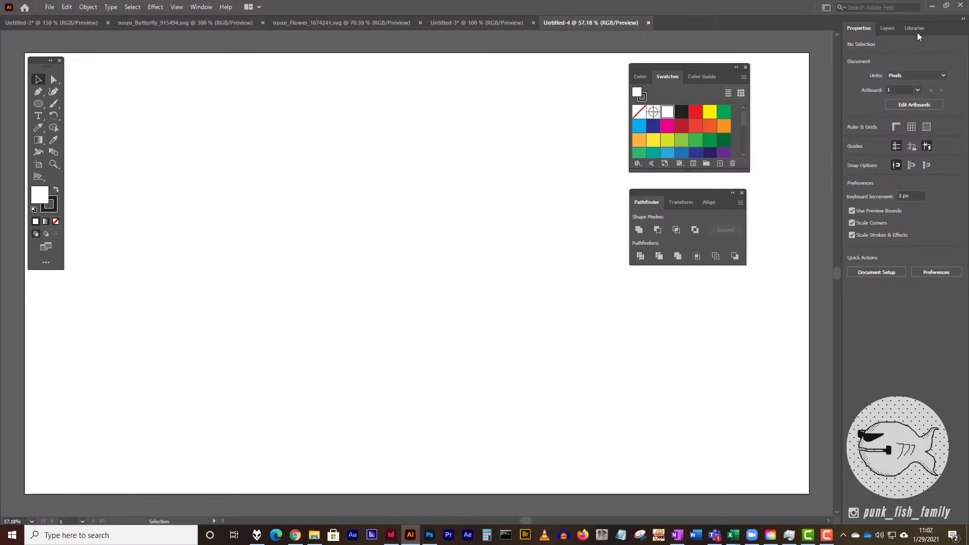
# Step: Open the Libraries panel, float it over the canvas, and open the DSMR 211 library
pyautogui.click(205, 8)
pyautogui.click(277, 315)
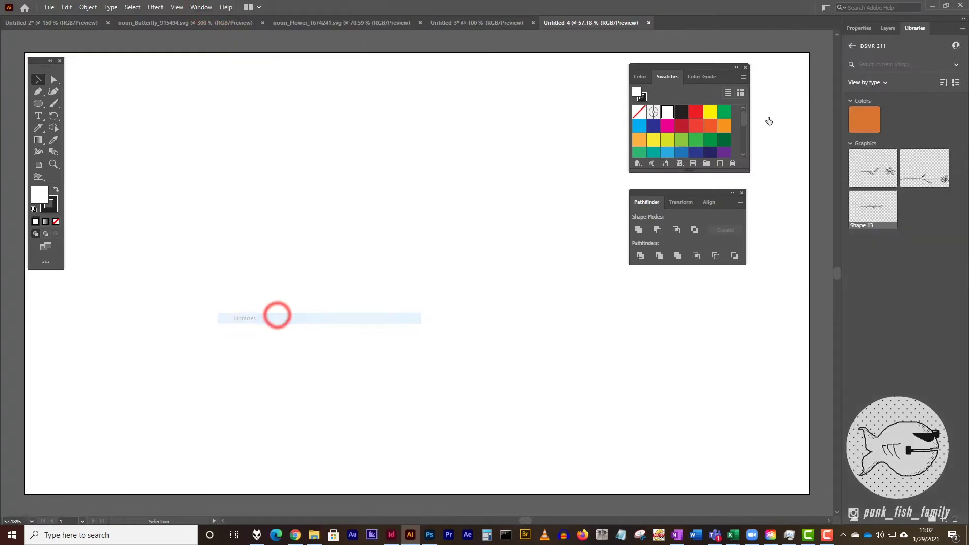
pyautogui.moveTo(916, 27); pyautogui.dragTo(492, 53)
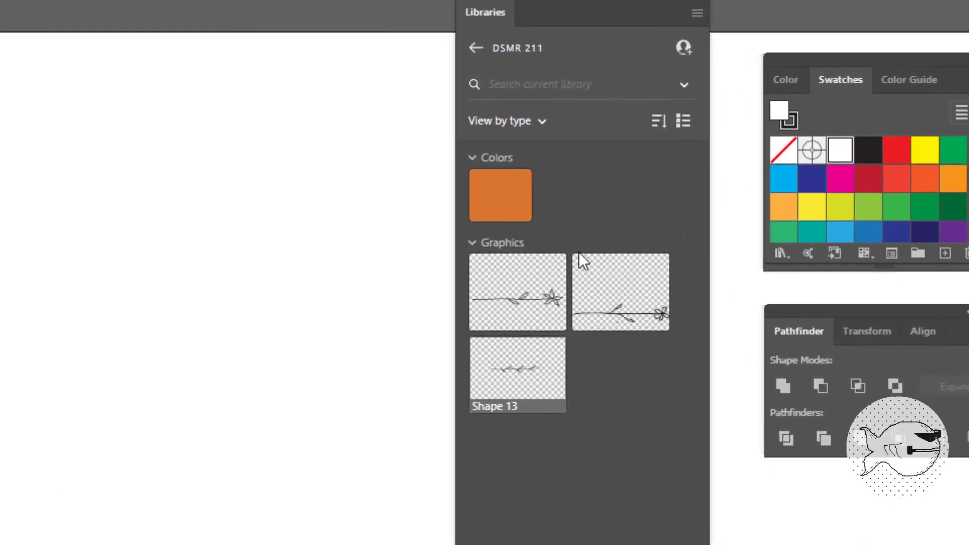
pyautogui.click(474, 50)
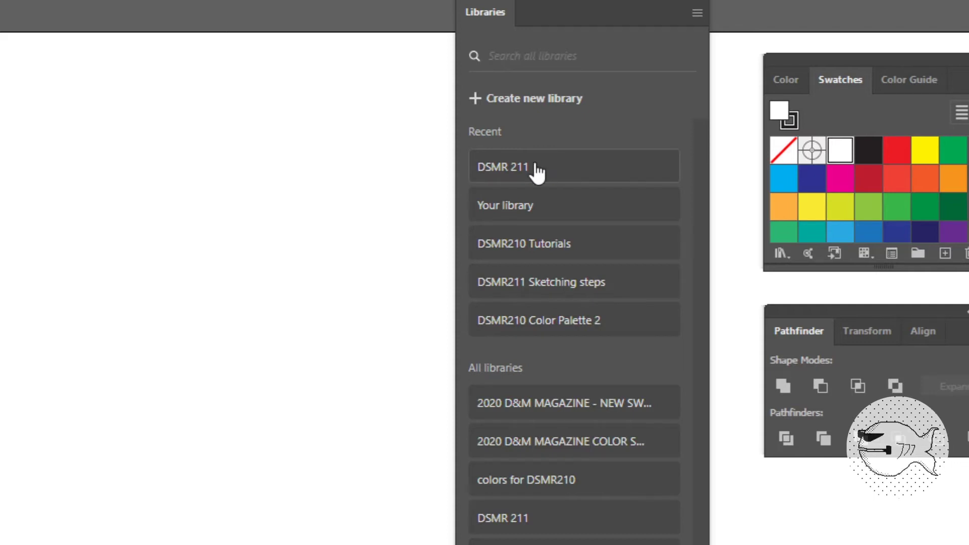
pyautogui.click(483, 174)
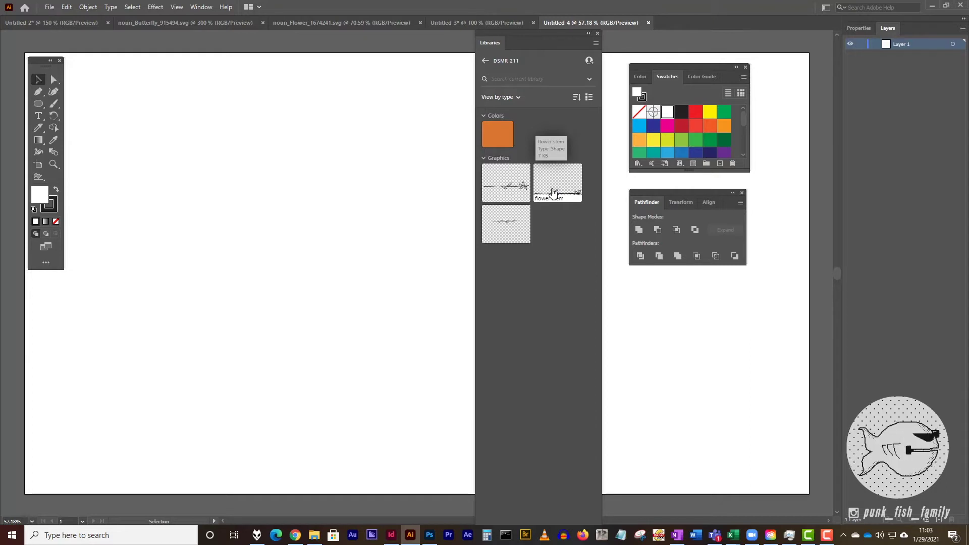
# Step: Place the flower stem graphic from Libraries large on the artboard
pyautogui.moveTo(559, 193); pyautogui.dragTo(190, 155)
pyautogui.moveTo(108, 118); pyautogui.dragTo(503, 327)
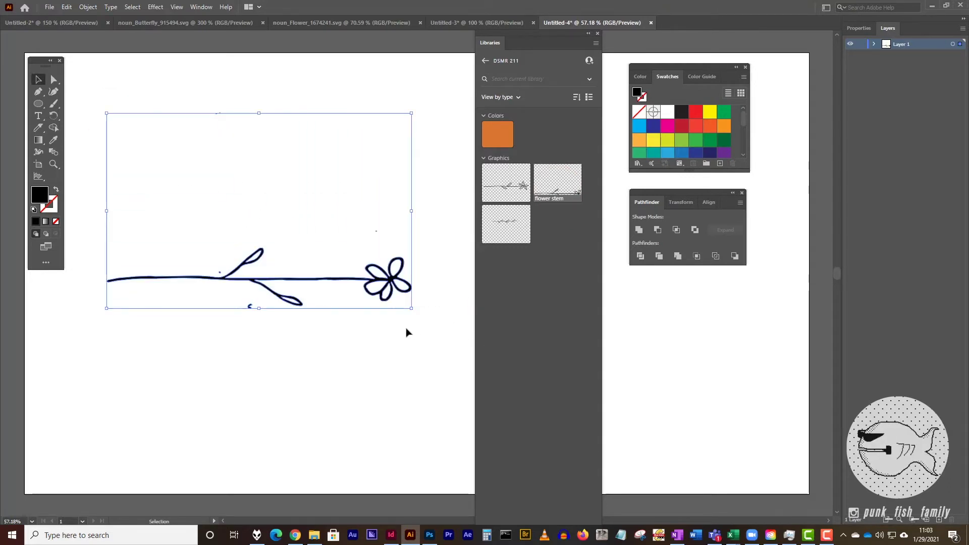
pyautogui.click(343, 330)
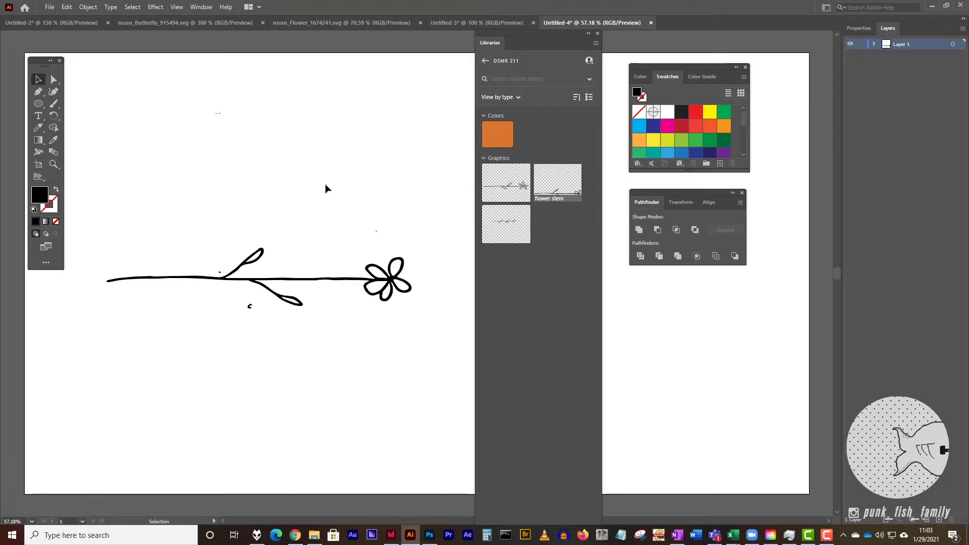
# Step: Select the stem path with Direct Selection to inspect its anchors
pyautogui.click(218, 284)
pyautogui.click(152, 223)
pyautogui.click(54, 79)
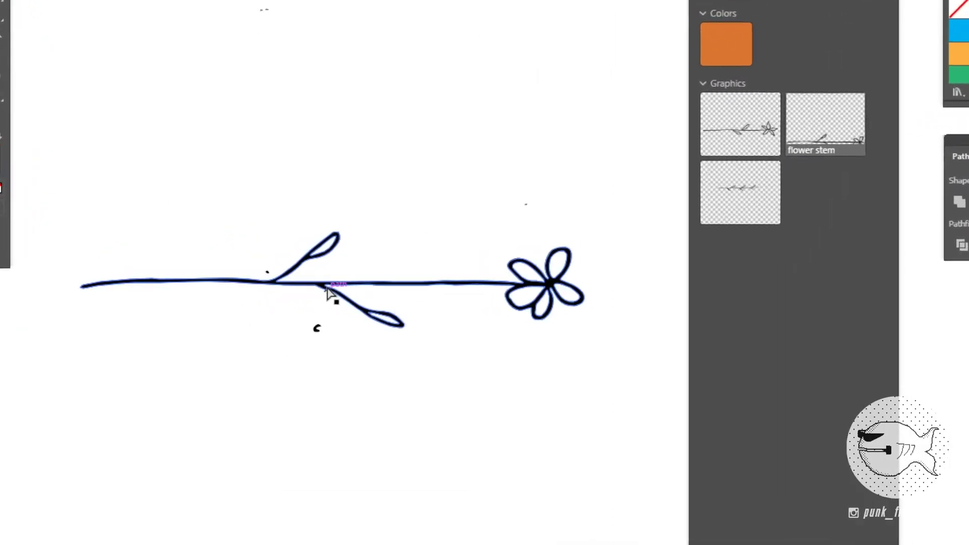
pyautogui.click(270, 280)
pyautogui.click(386, 345)
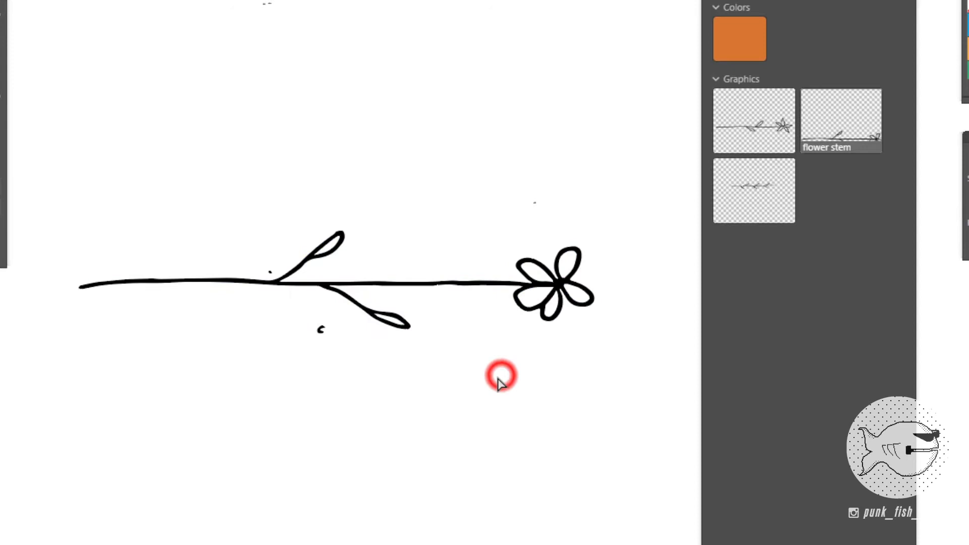
# Step: Zoom in and delete the small curved stray mark below the stem
pyautogui.hotkey('ctrl', '+')
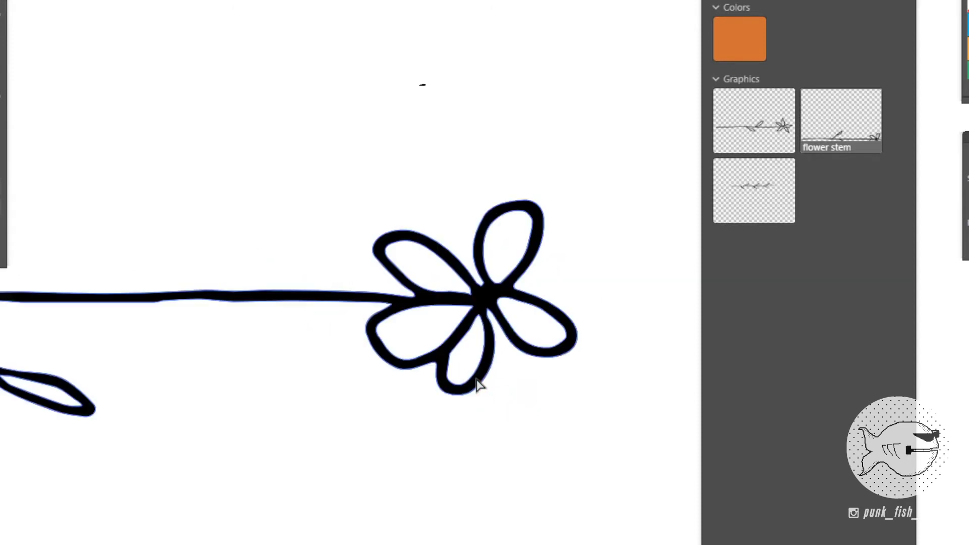
pyautogui.moveTo(149, 446); pyautogui.dragTo(635, 307)
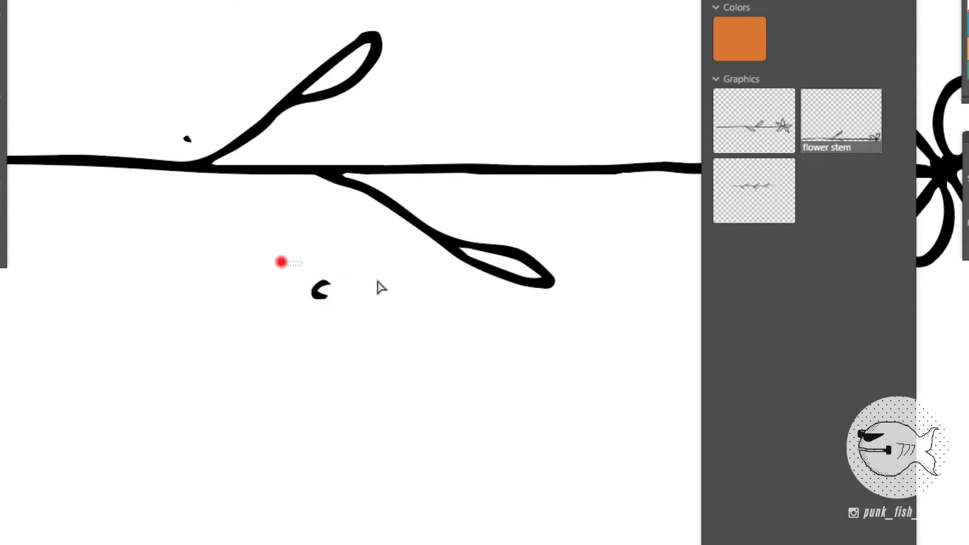
pyautogui.moveTo(382, 288); pyautogui.dragTo(381, 303)
pyautogui.press('Delete')
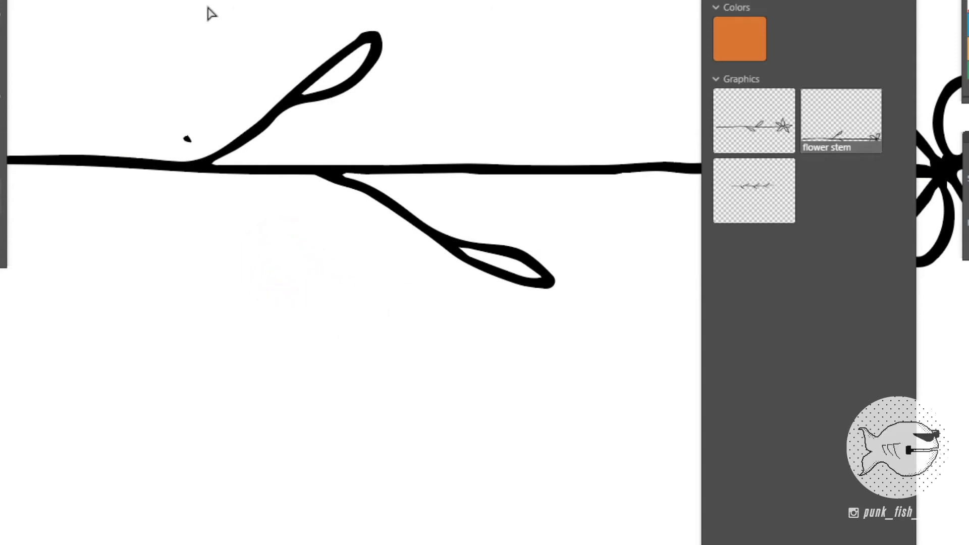
pyautogui.click(179, 130)
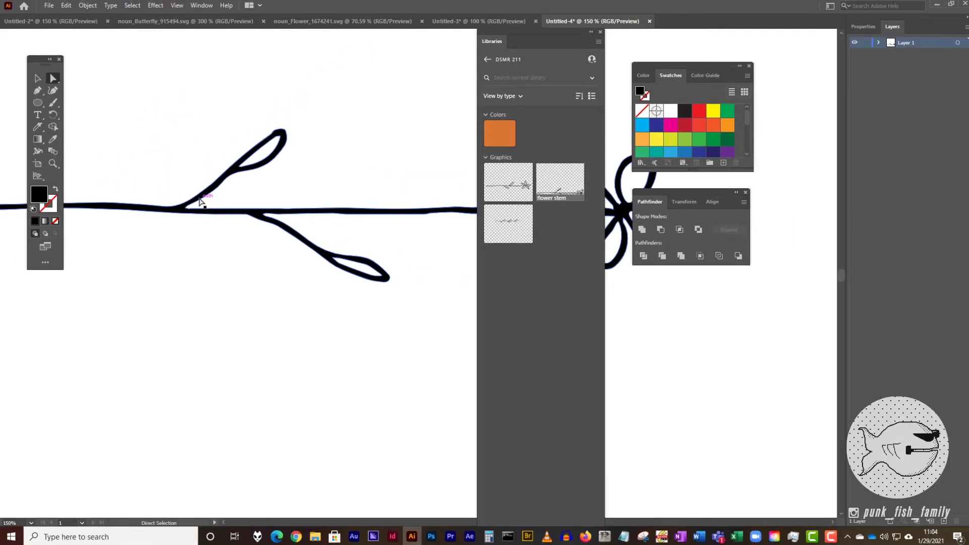
# Step: Zoom out to see the whole artboard, then zoom slightly into the stem
pyautogui.scroll(2, 370, 173)
pyautogui.hscroll(8, 370, 173)
pyautogui.click(370, 173)
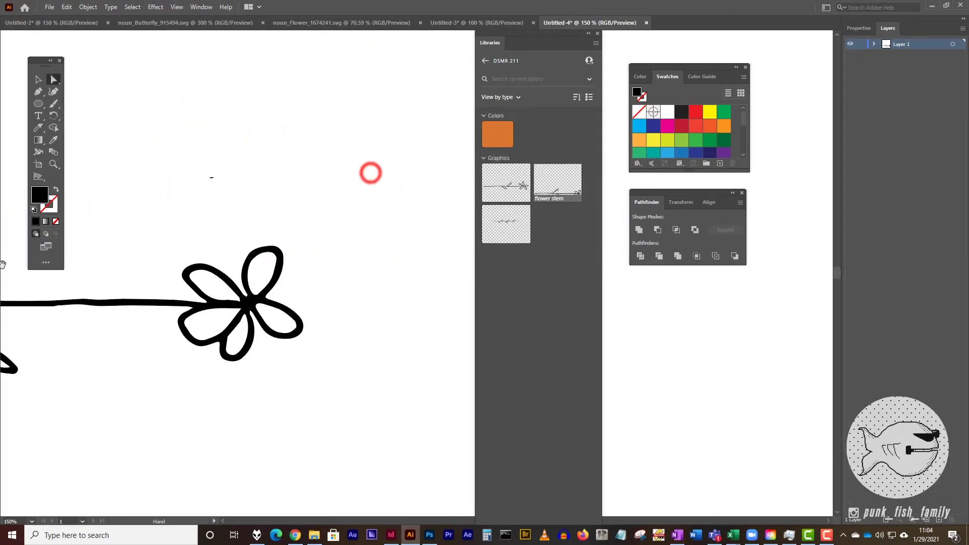
pyautogui.click(211, 183)
pyautogui.hotkey('ctrl', '-')
pyautogui.hotkey('ctrl', '-')
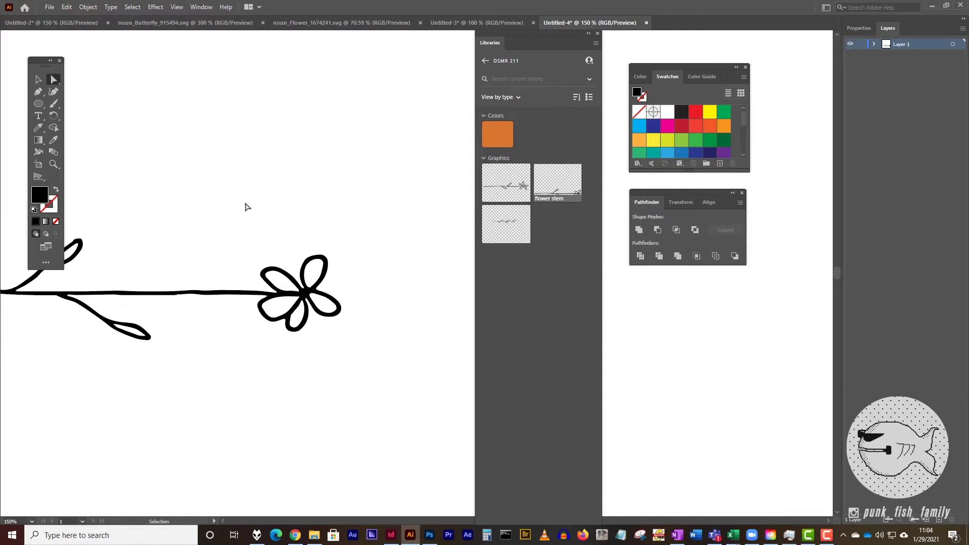
pyautogui.hotkey('ctrl', '-')
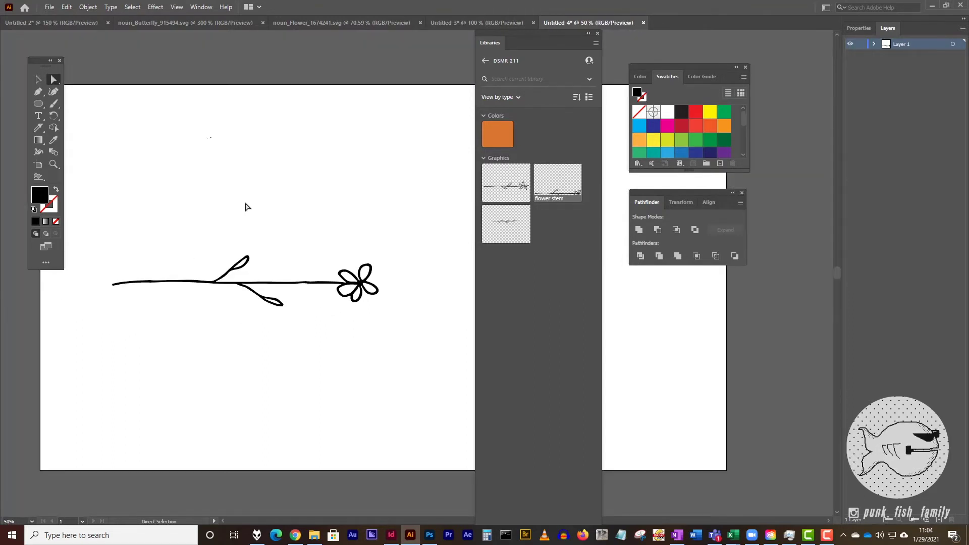
pyautogui.click(52, 165)
pyautogui.click(241, 284)
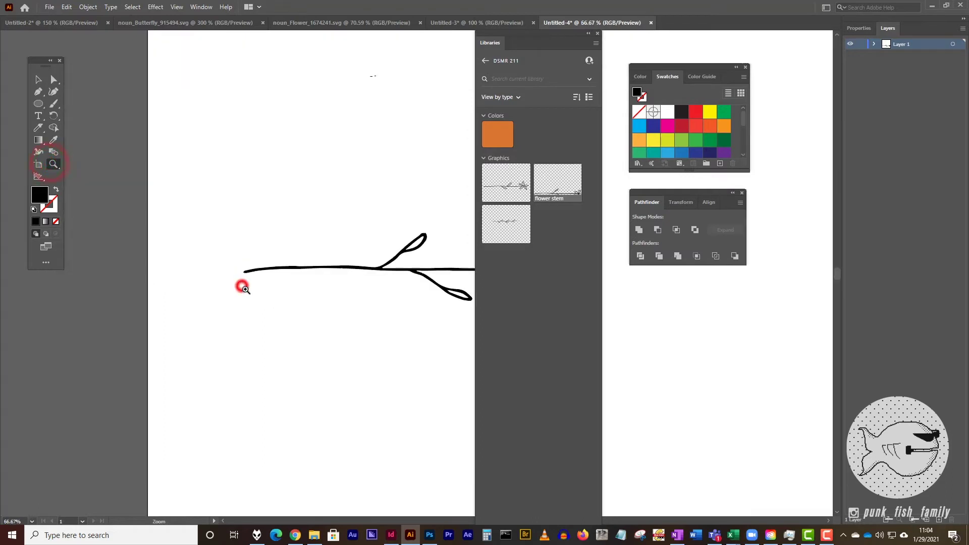
# Step: Collapse the Libraries panel, move it aside, and centre the drawing
pyautogui.click(588, 34)
pyautogui.moveTo(488, 31); pyautogui.dragTo(776, 57)
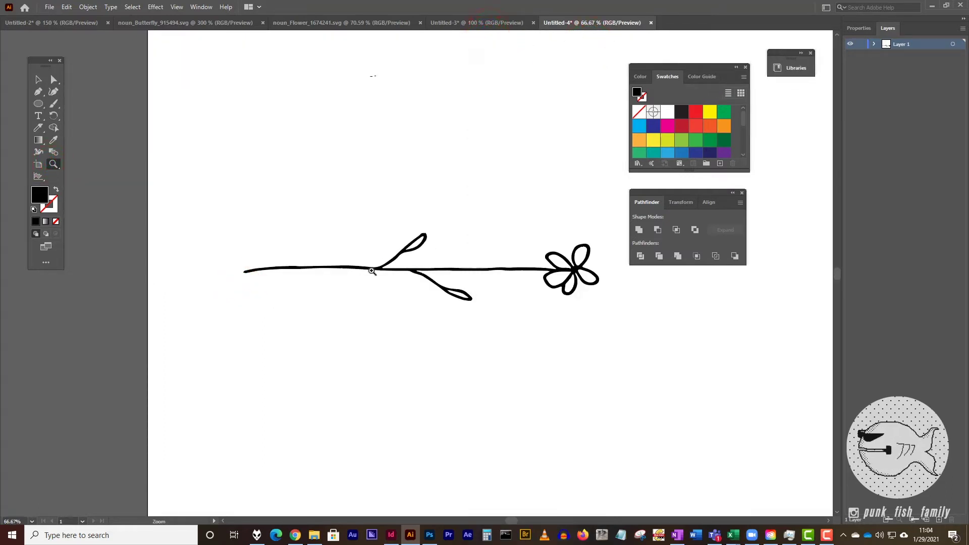
pyautogui.moveTo(413, 298); pyautogui.dragTo(358, 297)
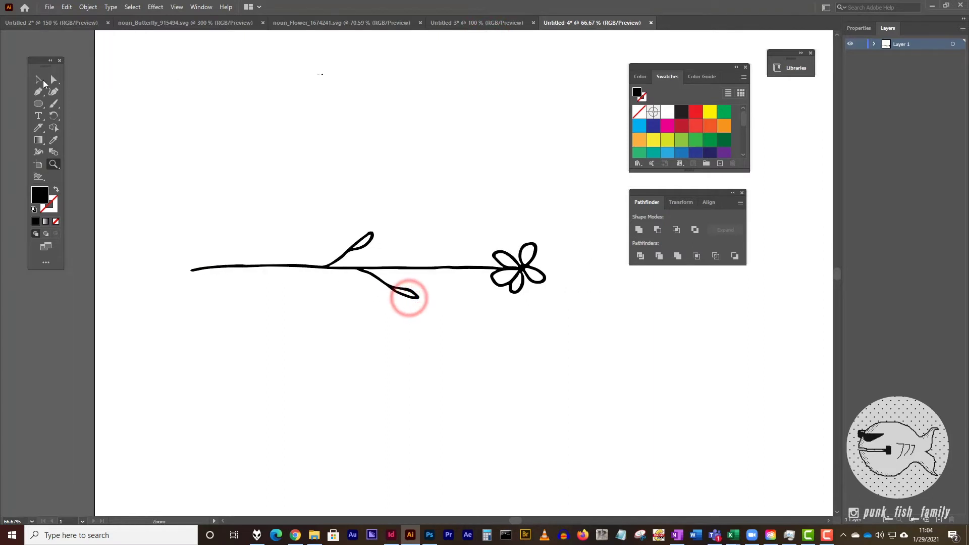
# Step: Select the stray segment at the artboard top, then reselect the whole flower stem drawing
pyautogui.click(38, 79)
pyautogui.click(357, 270)
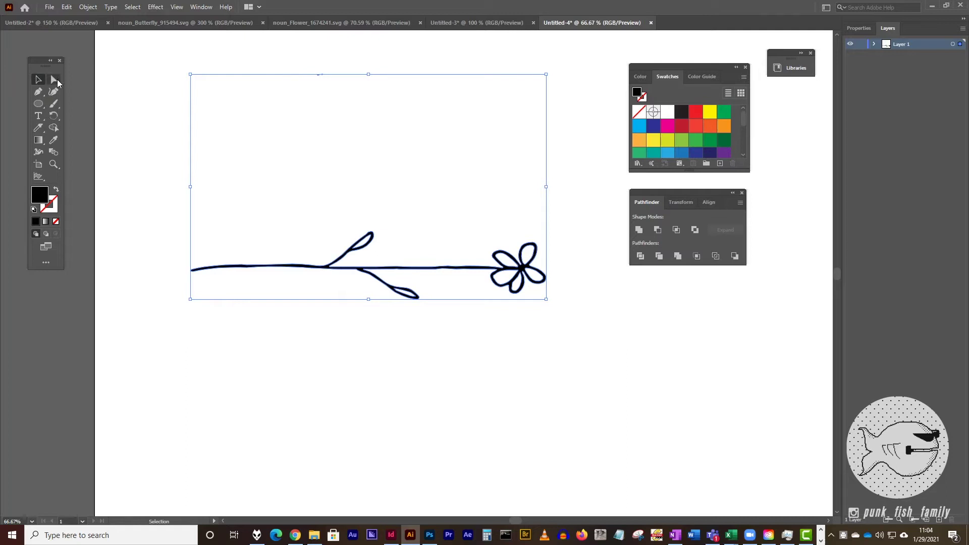
pyautogui.click(55, 79)
pyautogui.moveTo(119, 62)
pyautogui.mouseDown()
pyautogui.moveTo(448, 94)
pyautogui.moveTo(596, 221)
pyautogui.moveTo(577, 211)
pyautogui.mouseUp()
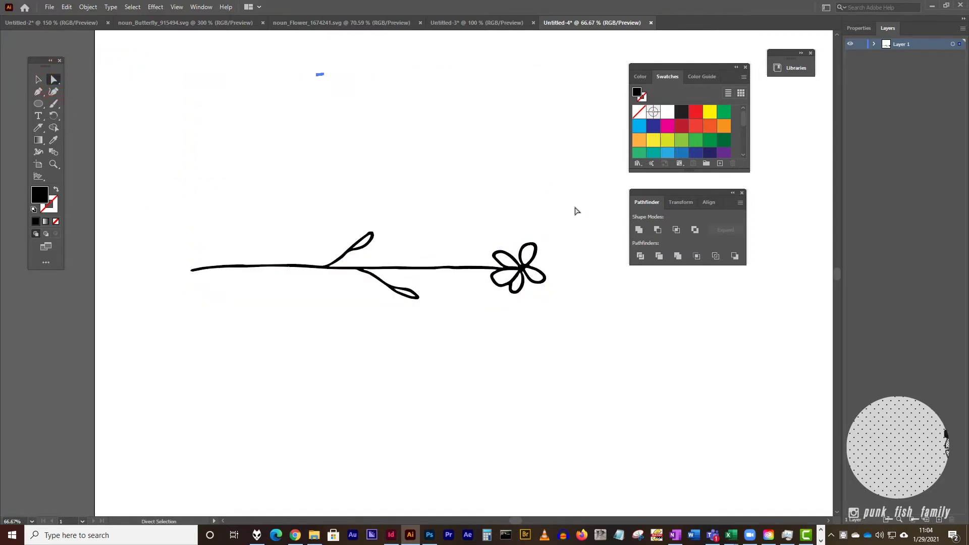
pyautogui.click(577, 211)
pyautogui.click(38, 79)
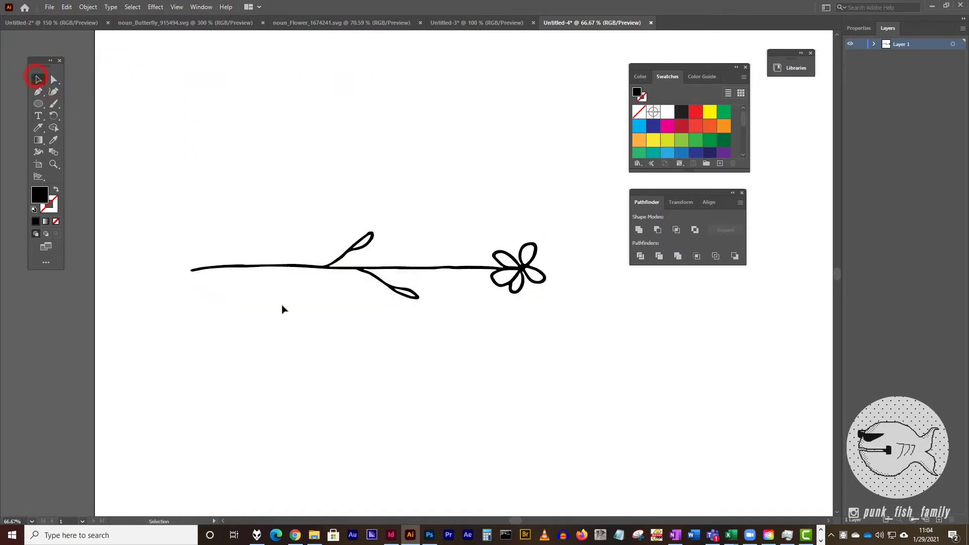
pyautogui.click(320, 265)
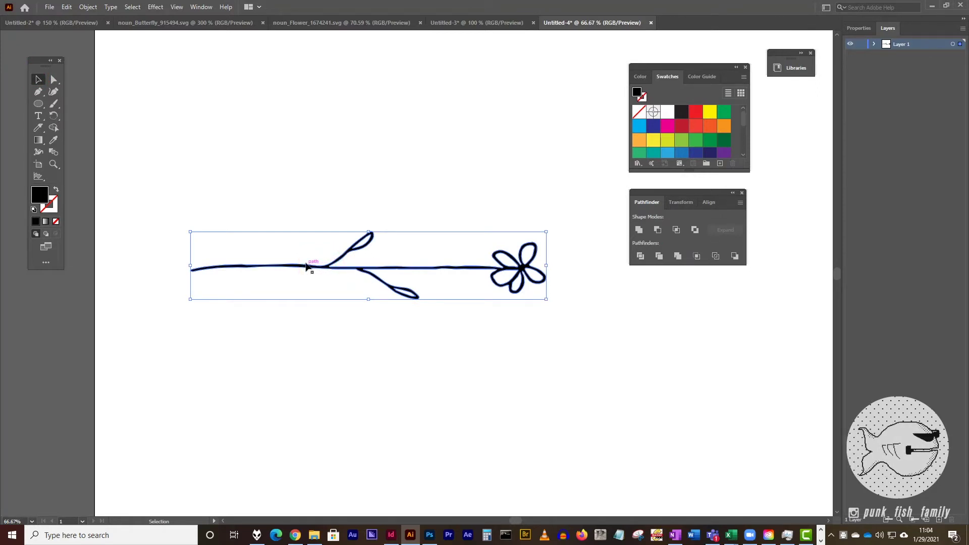
# Step: Zoom in to 150% on the stem junction and lower leaf, and move the tool palette aside
pyautogui.click(54, 165)
pyautogui.click(331, 268)
pyautogui.click(443, 284)
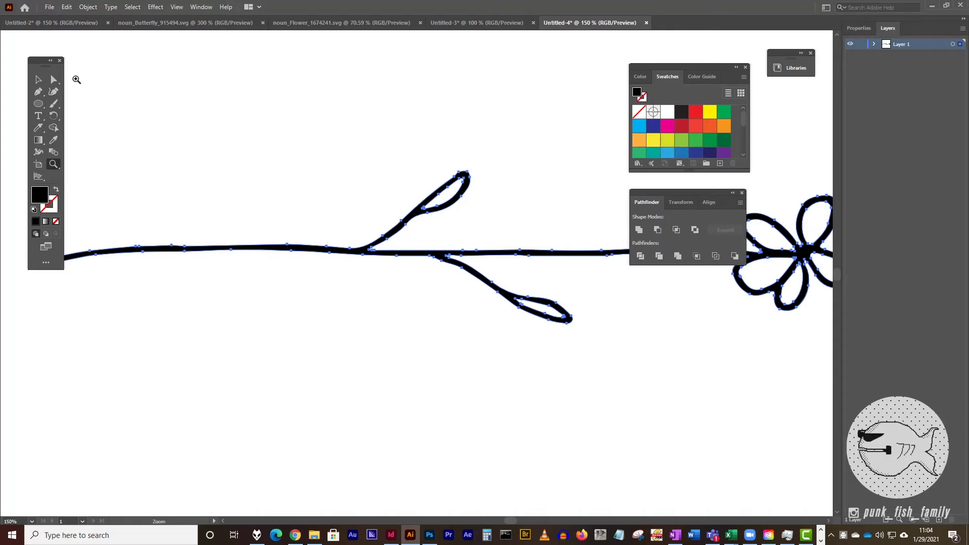
pyautogui.moveTo(38, 61); pyautogui.dragTo(34, 54)
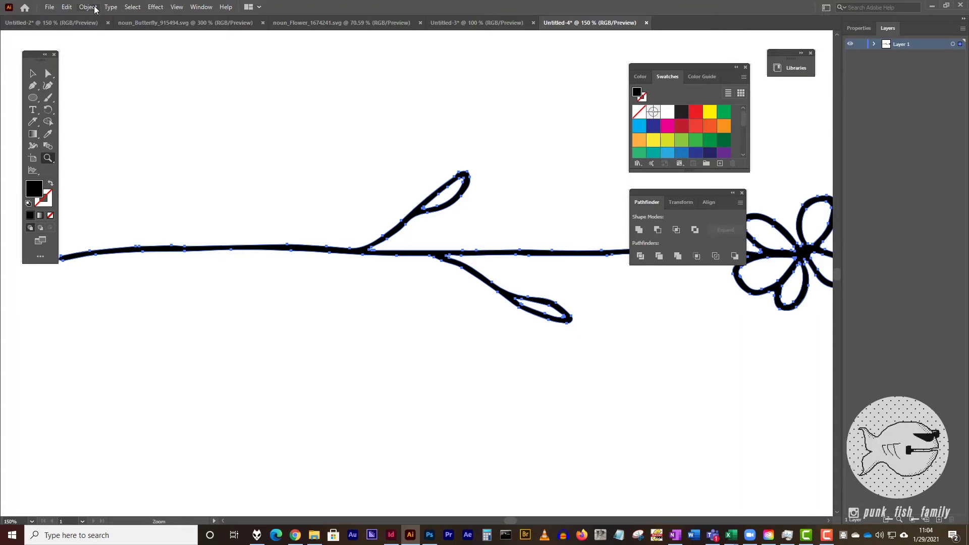
# Step: Apply Object > Path > Simplify to the stem, leaving about 46 points
pyautogui.click(91, 7)
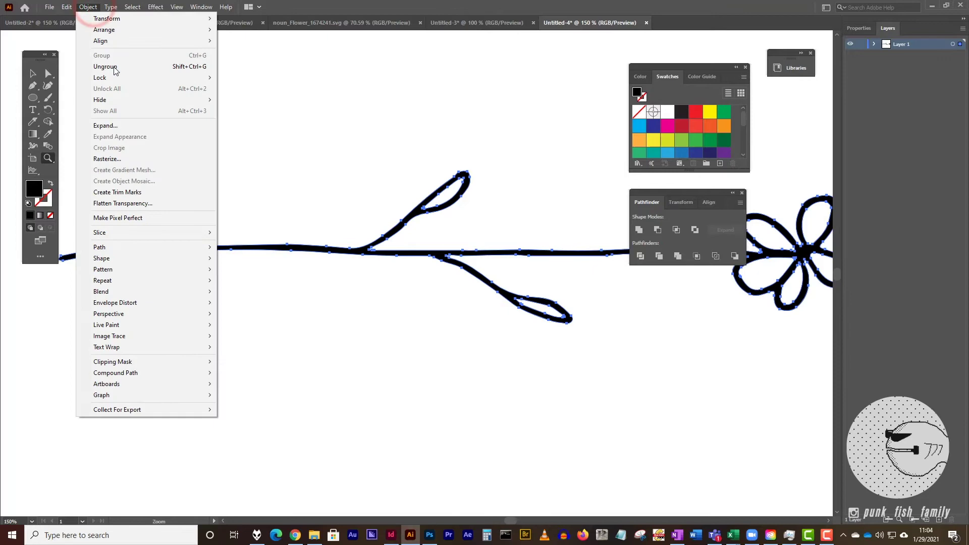
pyautogui.moveTo(185, 248)
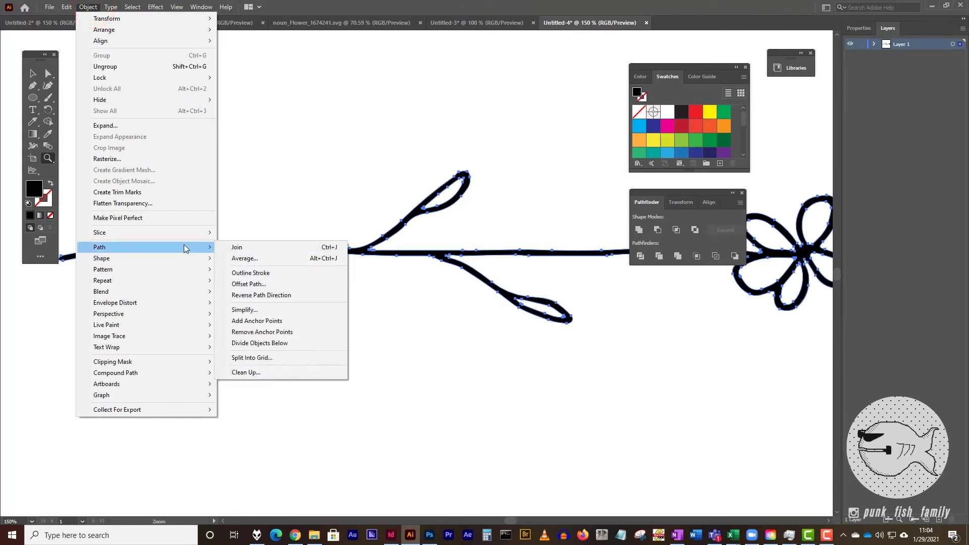
pyautogui.click(264, 309)
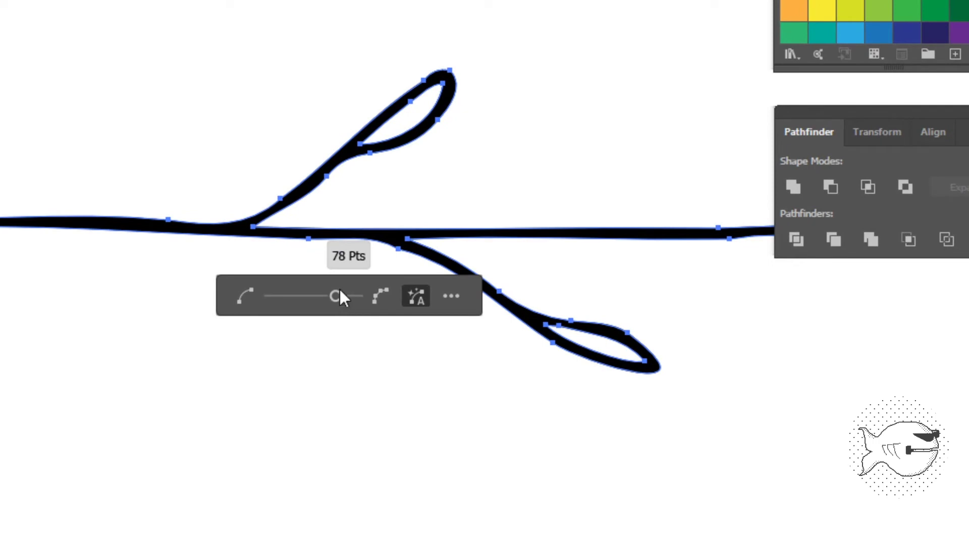
pyautogui.moveTo(335, 295); pyautogui.dragTo(270, 292)
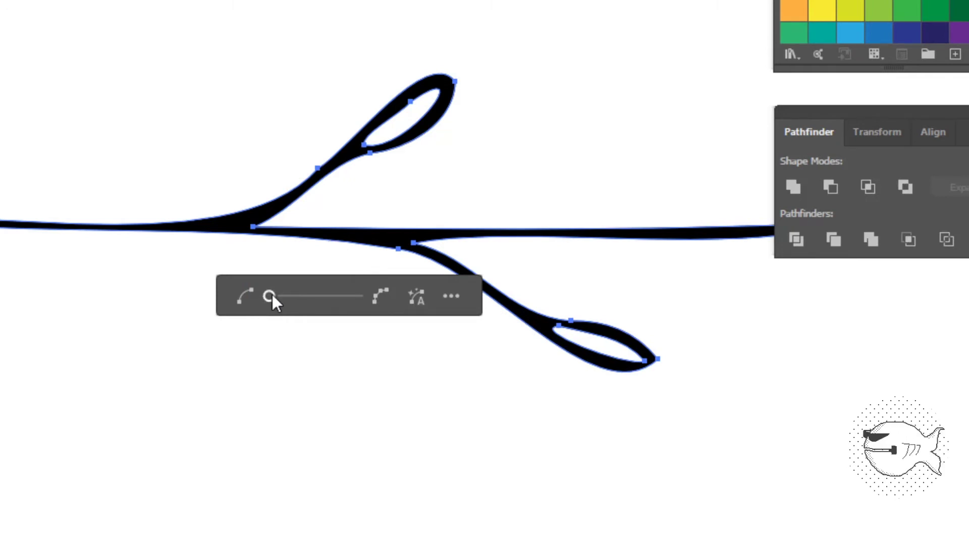
pyautogui.moveTo(271, 294); pyautogui.dragTo(314, 295)
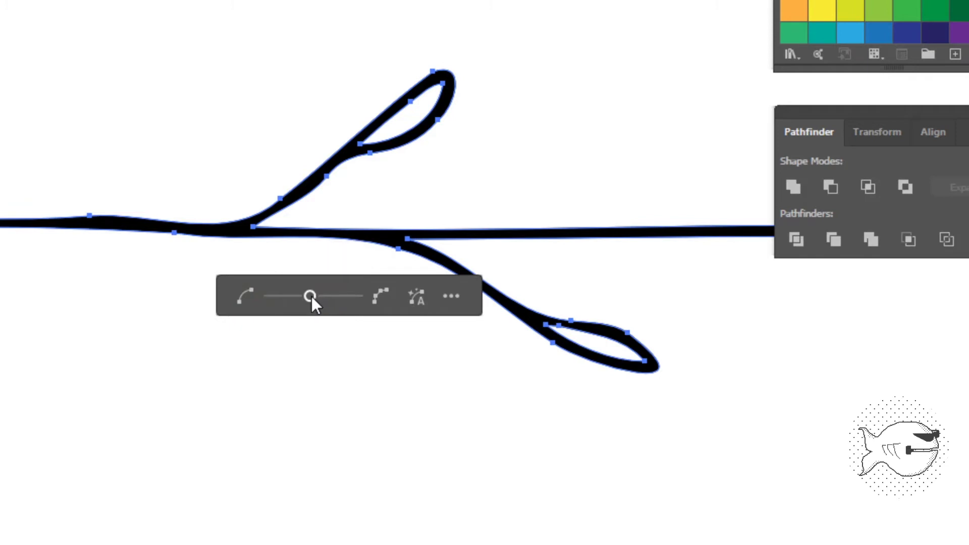
pyautogui.moveTo(316, 296); pyautogui.dragTo(304, 295)
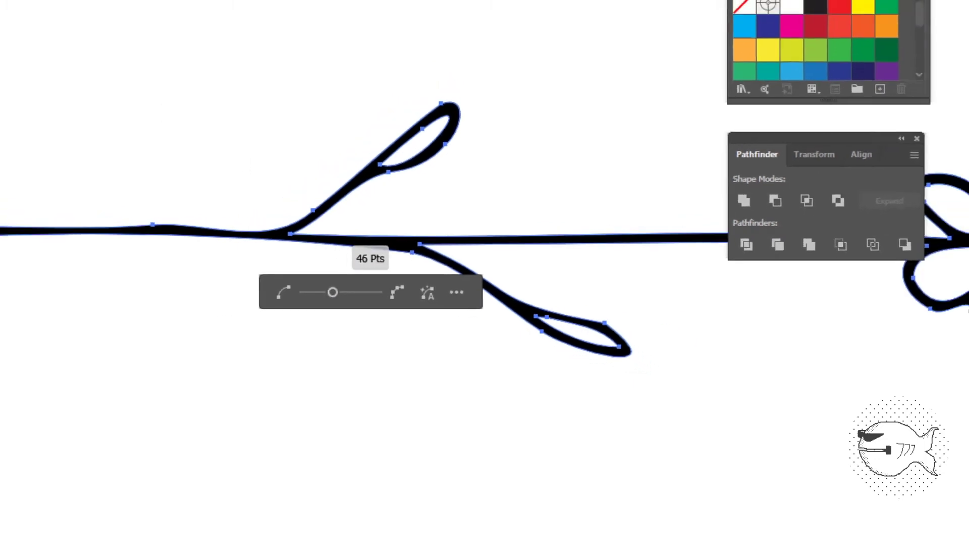
pyautogui.press('Return')
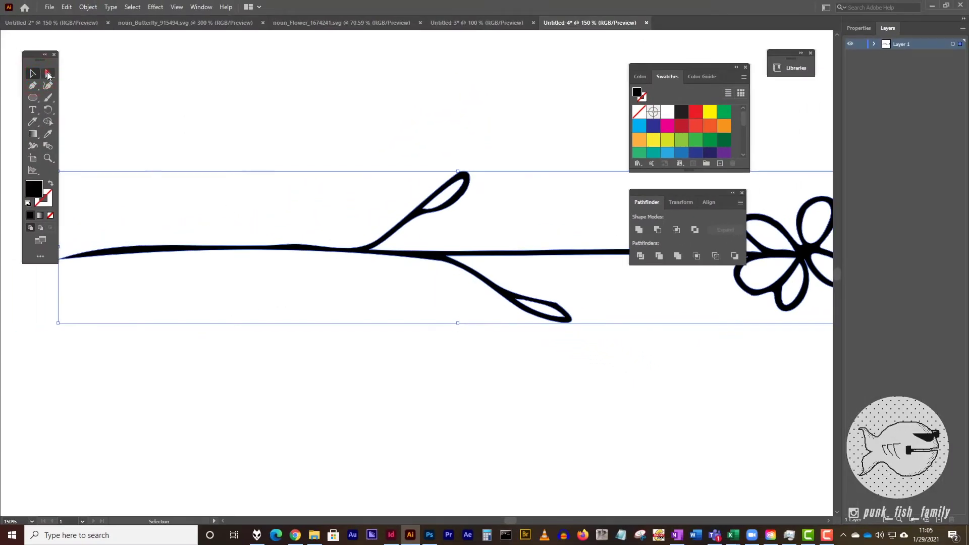
# Step: Drag stem anchor handles to flatten the upper curve and smooth the tapered left end
pyautogui.click(48, 74)
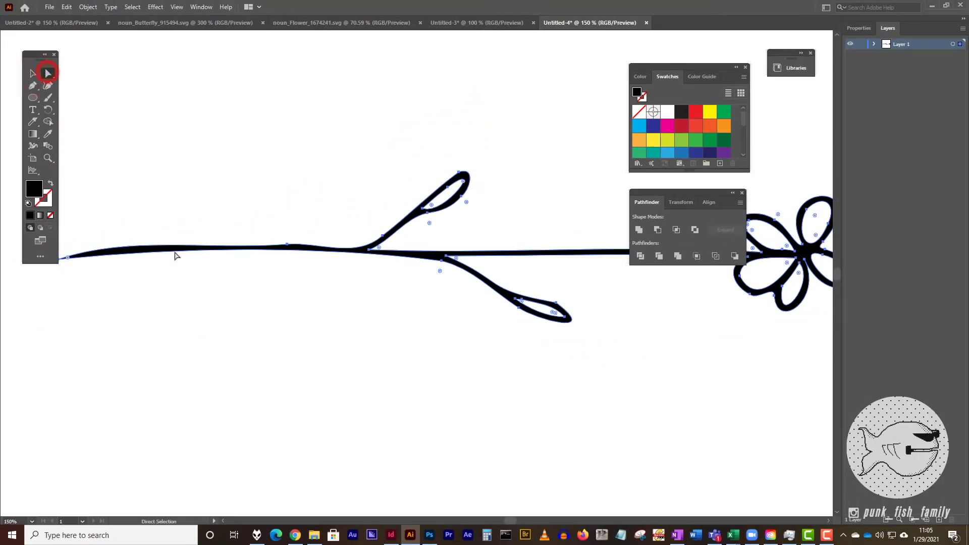
pyautogui.click(286, 245)
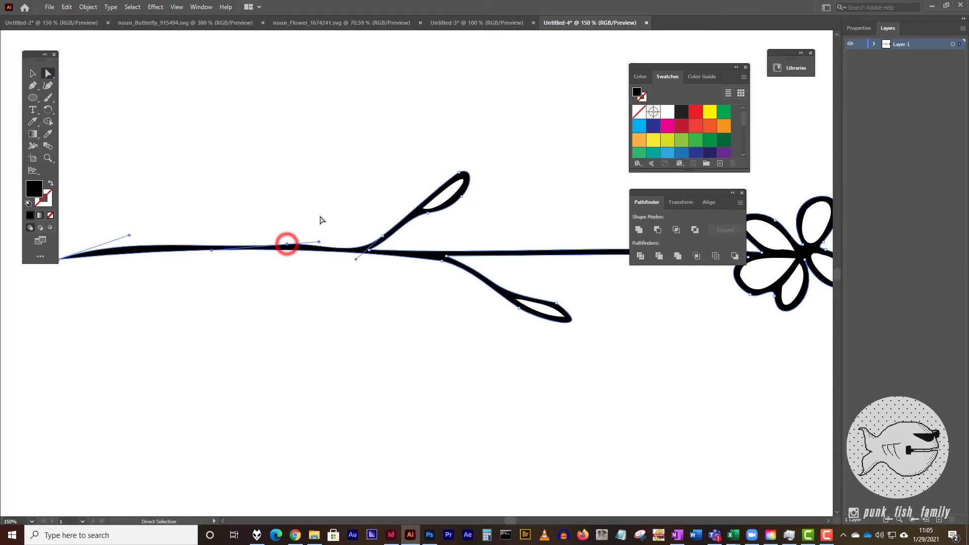
pyautogui.hotkey('ctrl', '+')
pyautogui.hotkey('ctrl', '+')
pyautogui.hotkey('ctrl', '+')
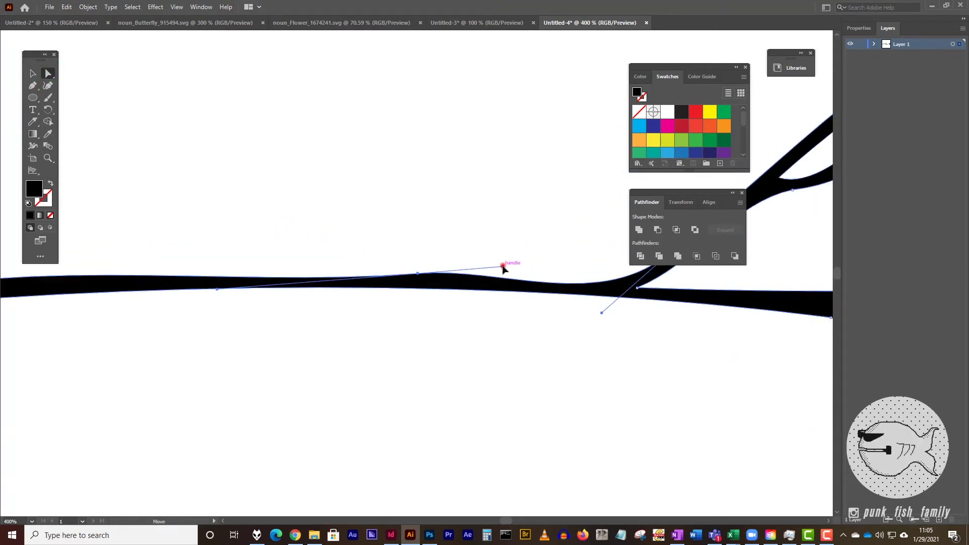
pyautogui.moveTo(504, 269); pyautogui.dragTo(501, 271)
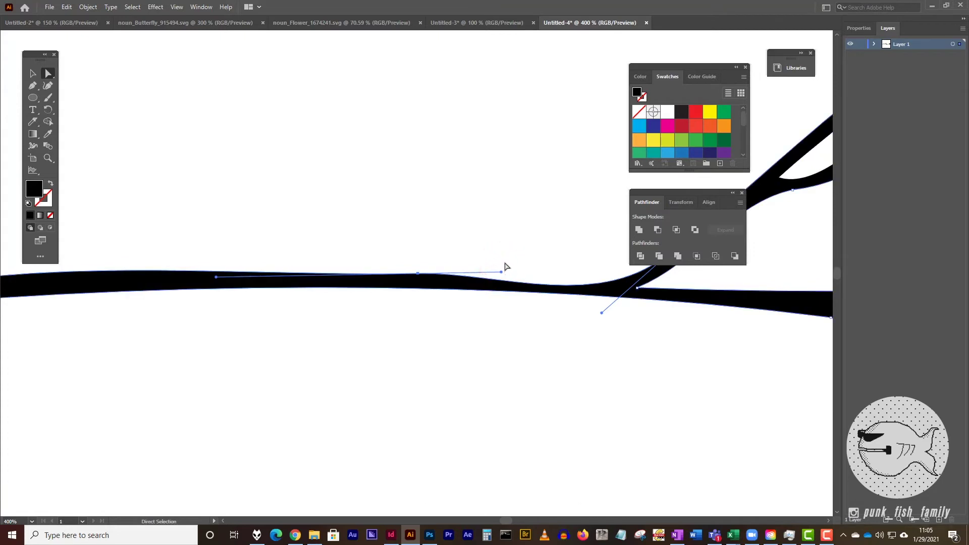
pyautogui.moveTo(214, 333); pyautogui.dragTo(565, 327)
pyautogui.moveTo(470, 248); pyautogui.dragTo(432, 275)
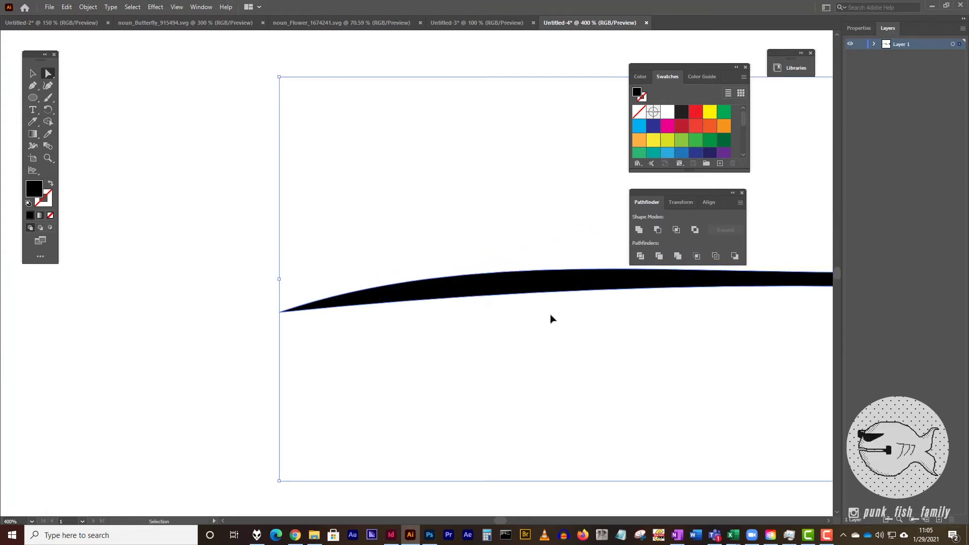
pyautogui.hotkey('ctrl', '-')
pyautogui.hotkey('ctrl', '-')
pyautogui.hotkey('ctrl', '-')
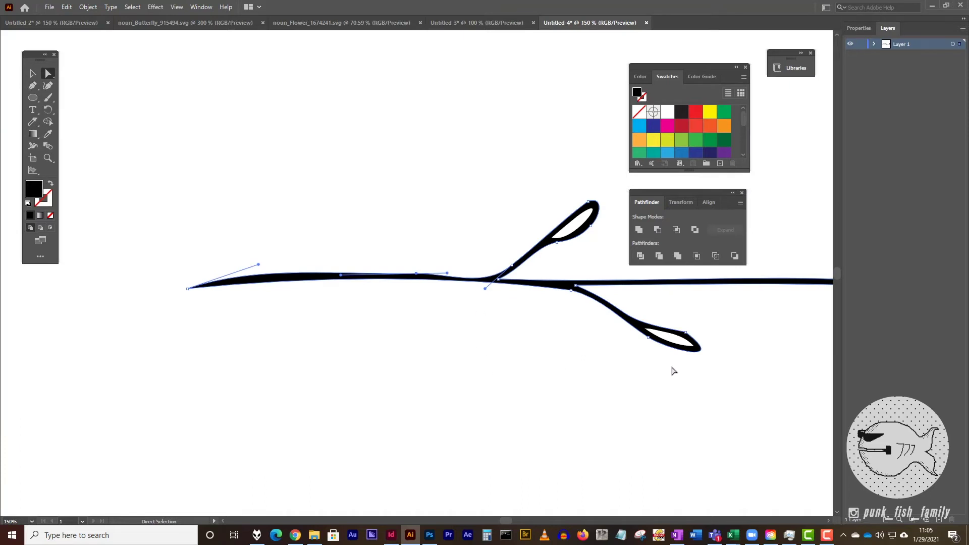
pyautogui.moveTo(673, 371); pyautogui.dragTo(325, 363)
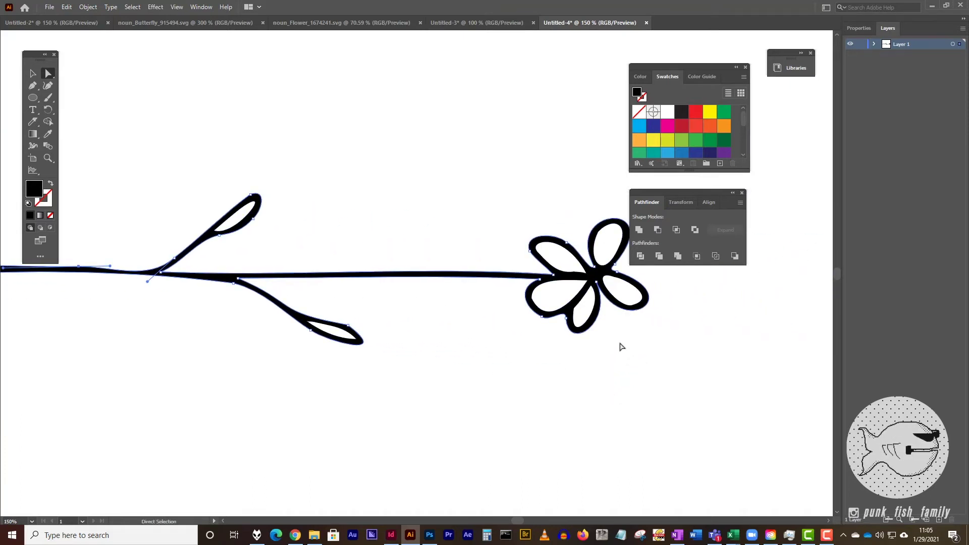
# Step: Zoom out and move the Swatches and Pathfinder panels out of the way
pyautogui.hotkey('ctrl', '-')
pyautogui.hotkey('ctrl', '-')
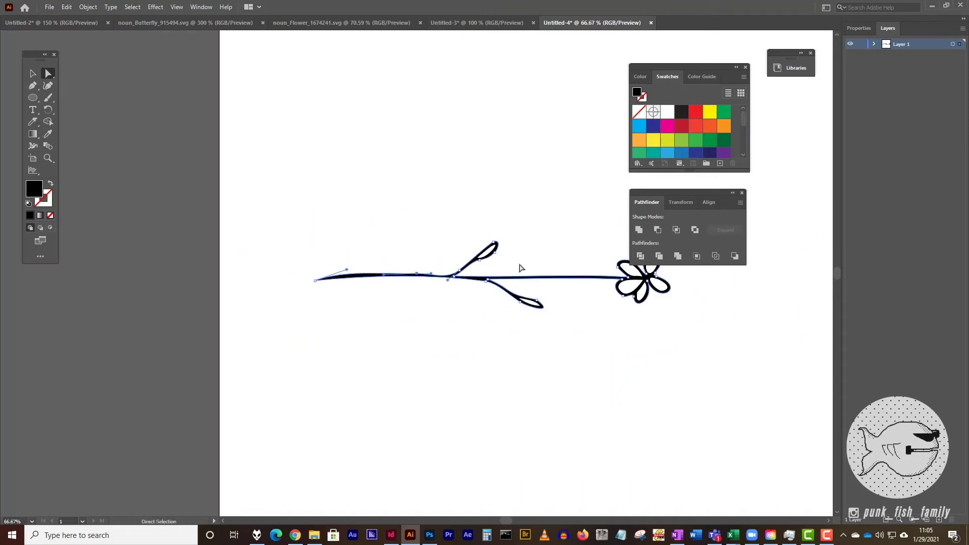
pyautogui.click(32, 72)
pyautogui.moveTo(687, 68); pyautogui.dragTo(697, 48)
pyautogui.moveTo(698, 192); pyautogui.dragTo(752, 167)
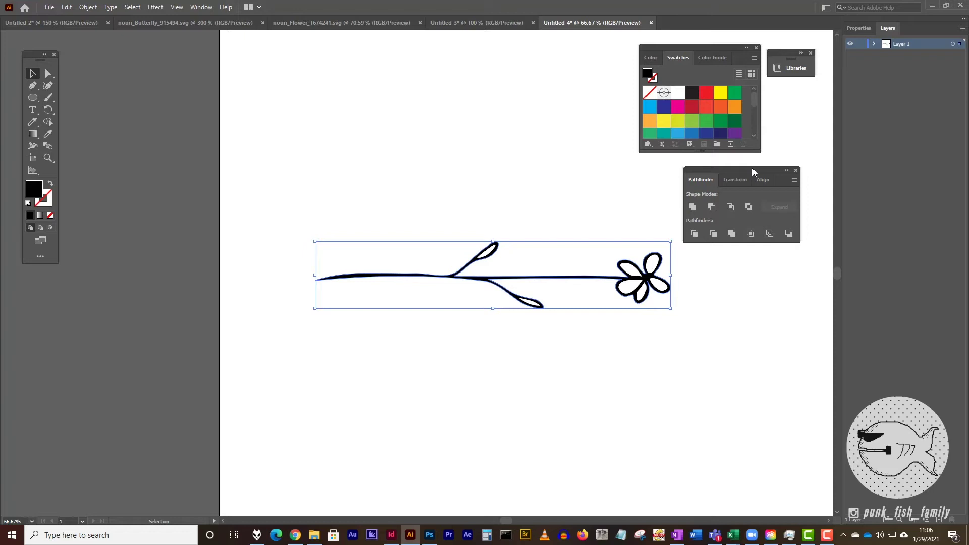
# Step: Select the whole flower branch and reposition it on the artboard
pyautogui.click(695, 344)
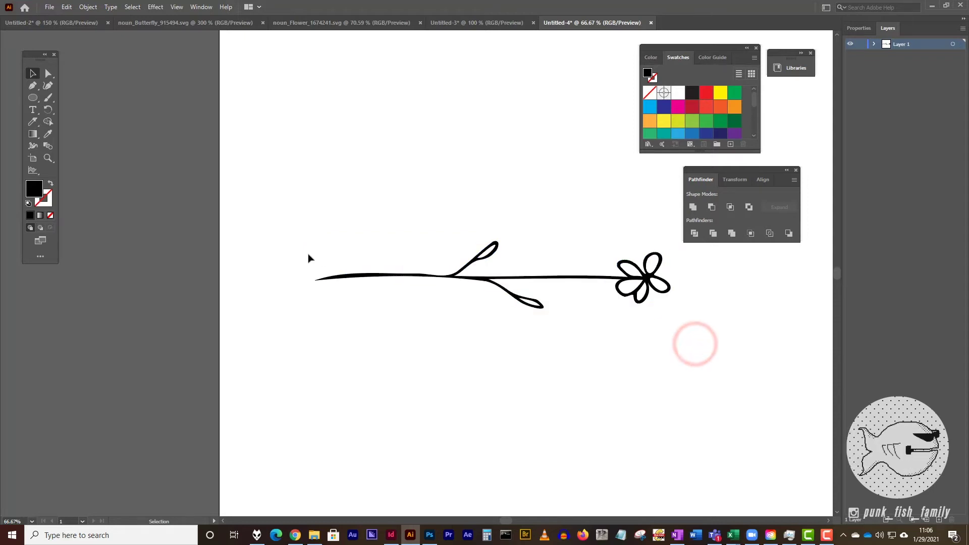
pyautogui.moveTo(315, 247); pyautogui.dragTo(675, 313)
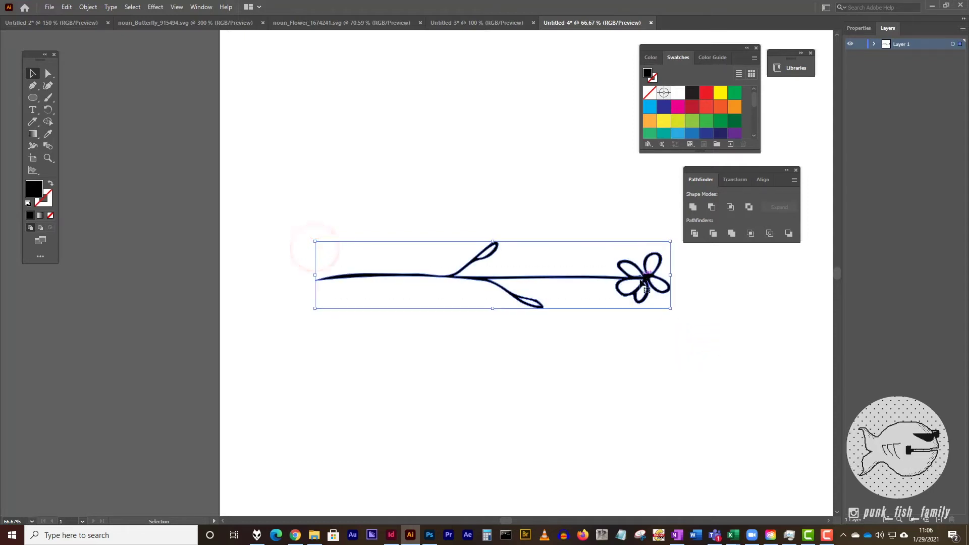
pyautogui.moveTo(645, 283); pyautogui.dragTo(605, 200)
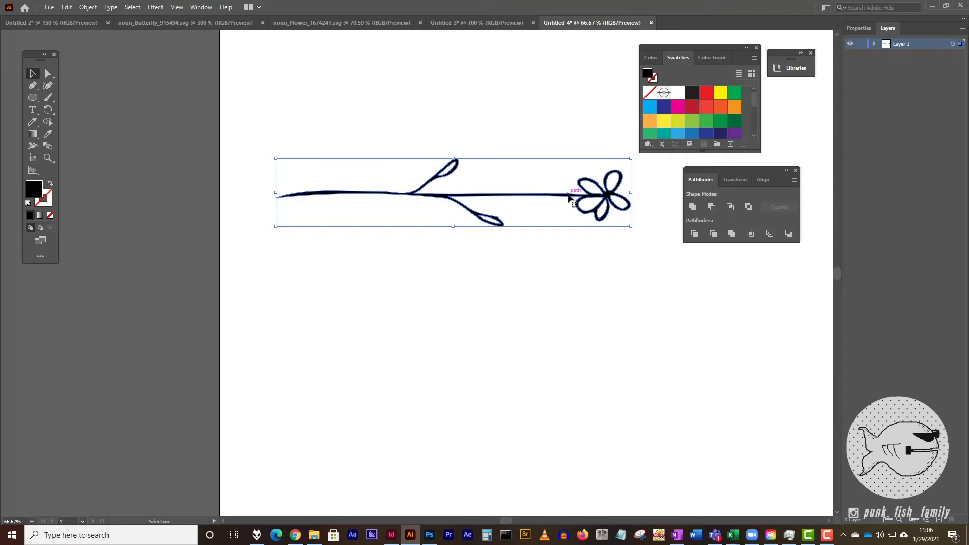
pyautogui.moveTo(573, 200); pyautogui.dragTo(576, 283)
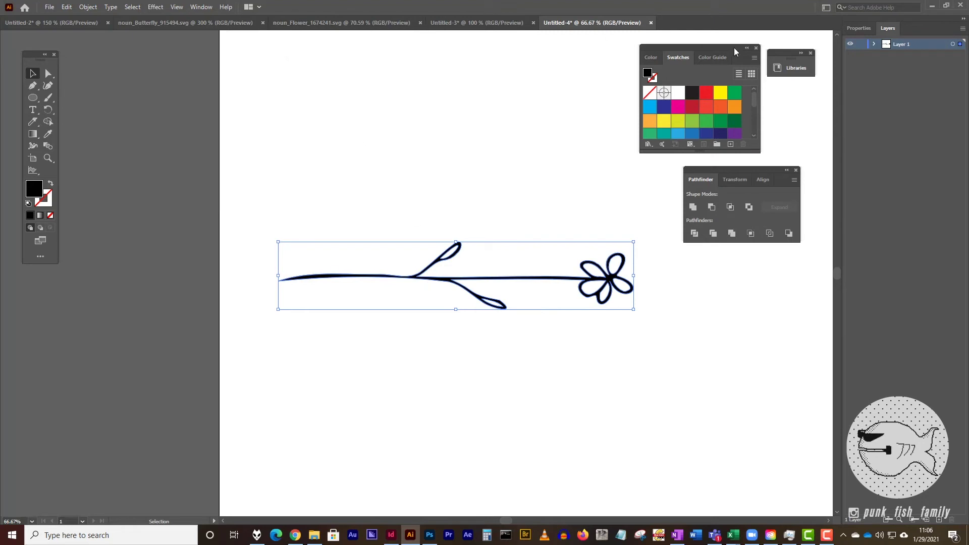
# Step: Dock the Libraries, Swatches and Pathfinder panels at the right edge
pyautogui.moveTo(786, 55); pyautogui.dragTo(884, 74)
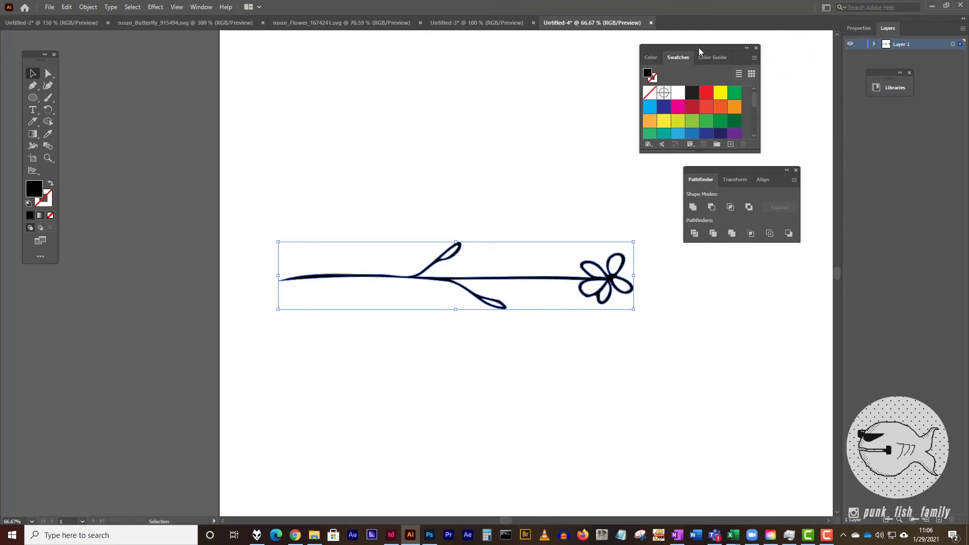
pyautogui.moveTo(698, 47); pyautogui.dragTo(780, 41)
pyautogui.moveTo(739, 170); pyautogui.dragTo(861, 173)
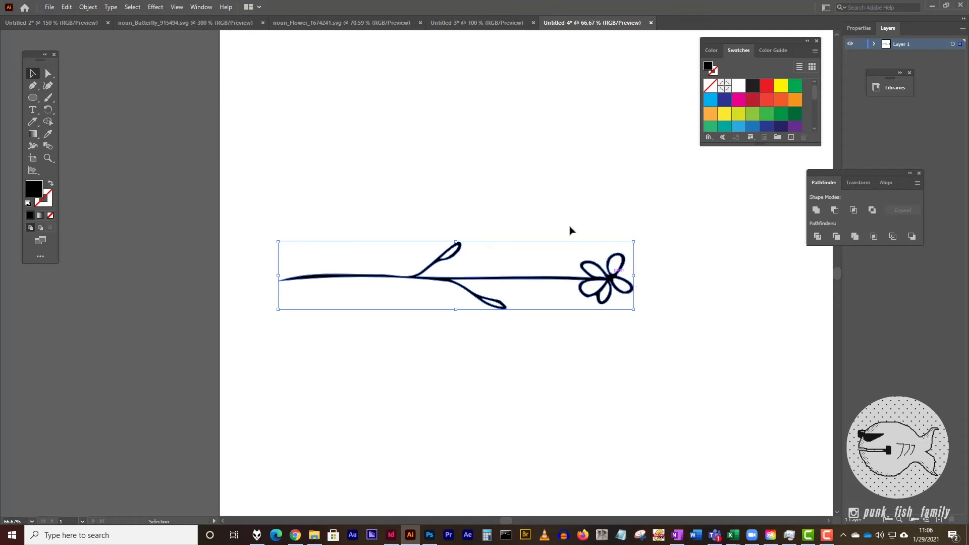
# Step: Show rulers and drag a horizontal guide through the stem
pyautogui.click(180, 8)
pyautogui.moveTo(221, 356)
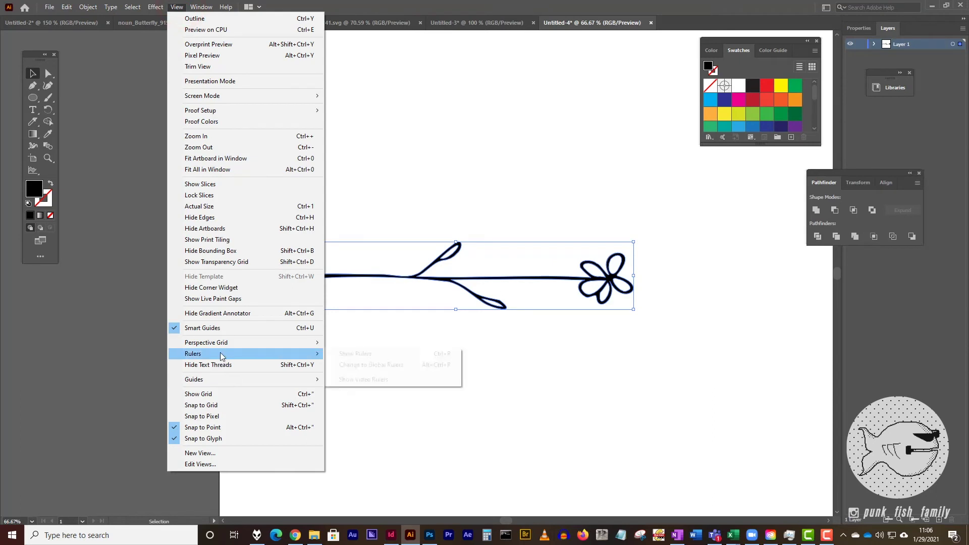
pyautogui.click(364, 354)
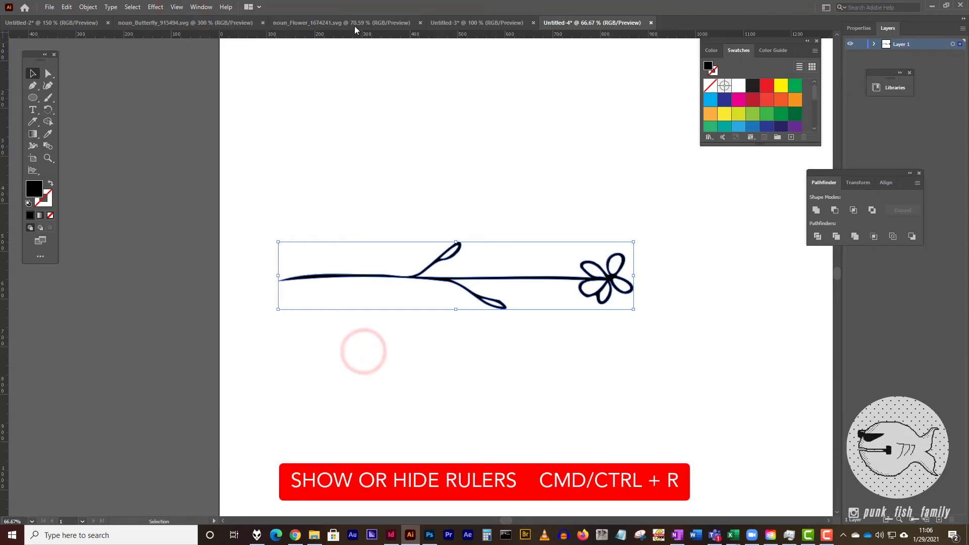
pyautogui.moveTo(345, 40)
pyautogui.mouseDown()
pyautogui.moveTo(292, 296)
pyautogui.moveTo(285, 285)
pyautogui.mouseUp()
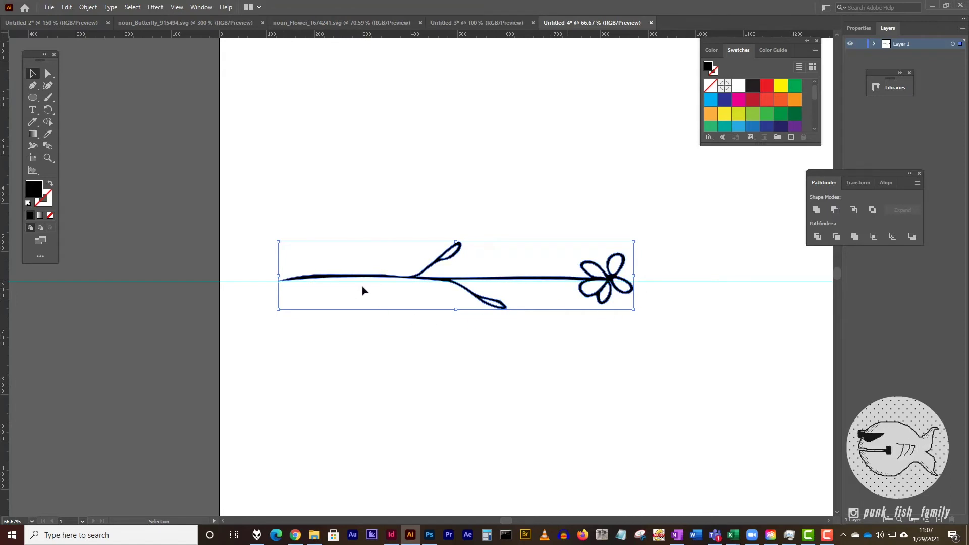
# Step: Rotate and nudge the branch down onto the guide, then deselect and zoom out
pyautogui.press('a')
pyautogui.hotkey('ctrl', '+')
pyautogui.hotkey('ctrl', '+')
pyautogui.hotkey('ctrl', '+')
pyautogui.press('v')
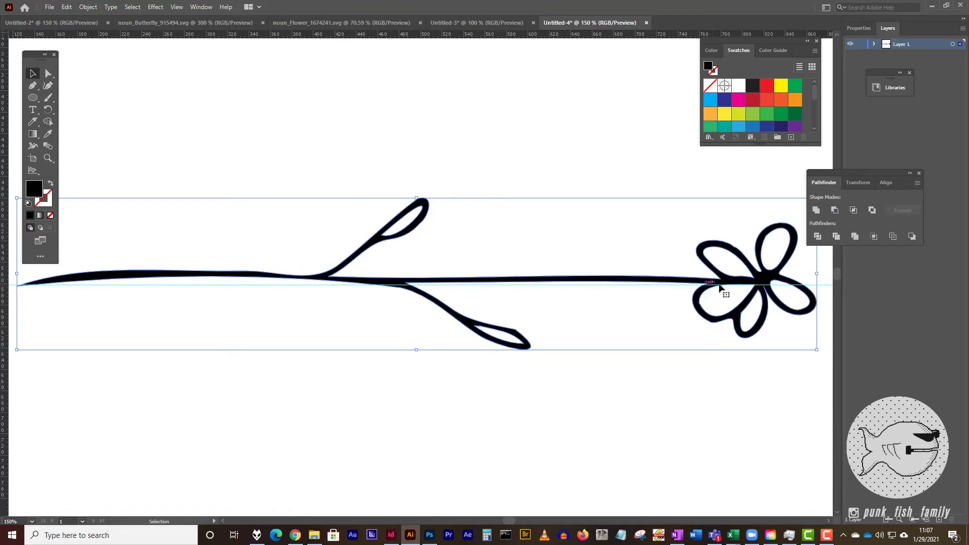
pyautogui.moveTo(850, 176); pyautogui.dragTo(818, 197)
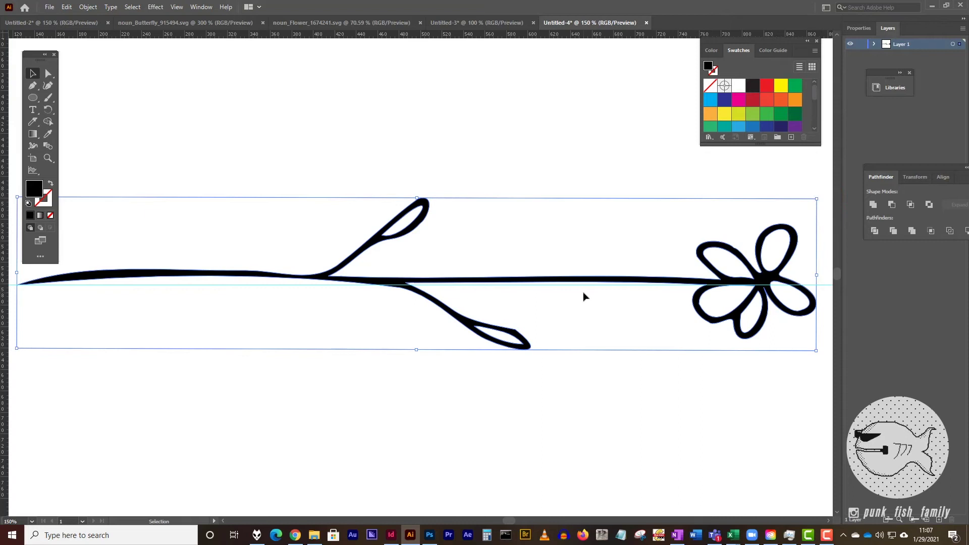
pyautogui.press('Down')
pyautogui.press('Down')
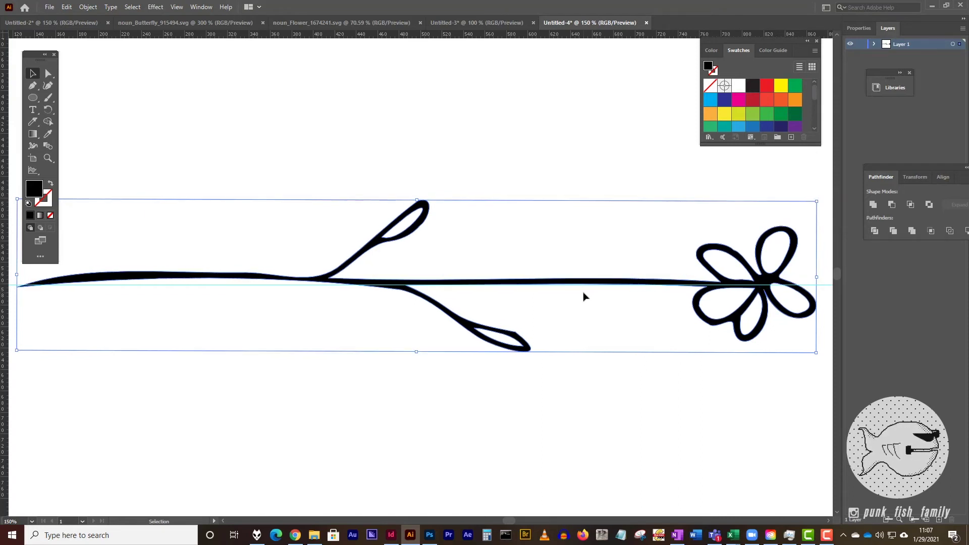
pyautogui.press('Down')
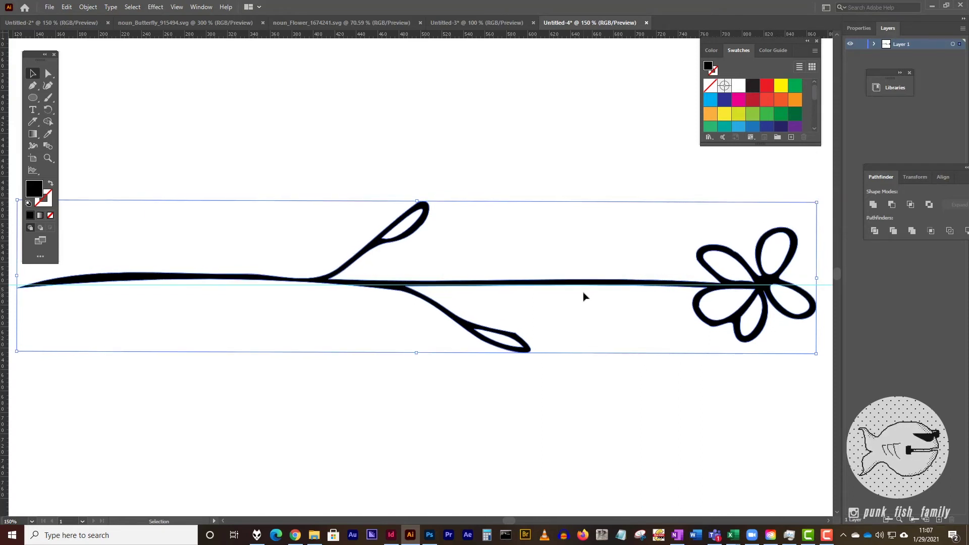
pyautogui.click(822, 197)
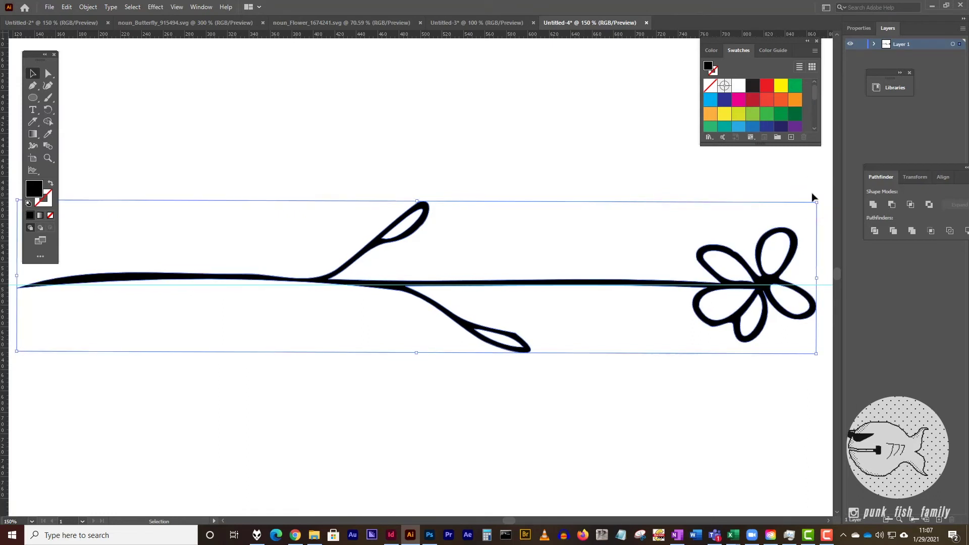
pyautogui.click(201, 115)
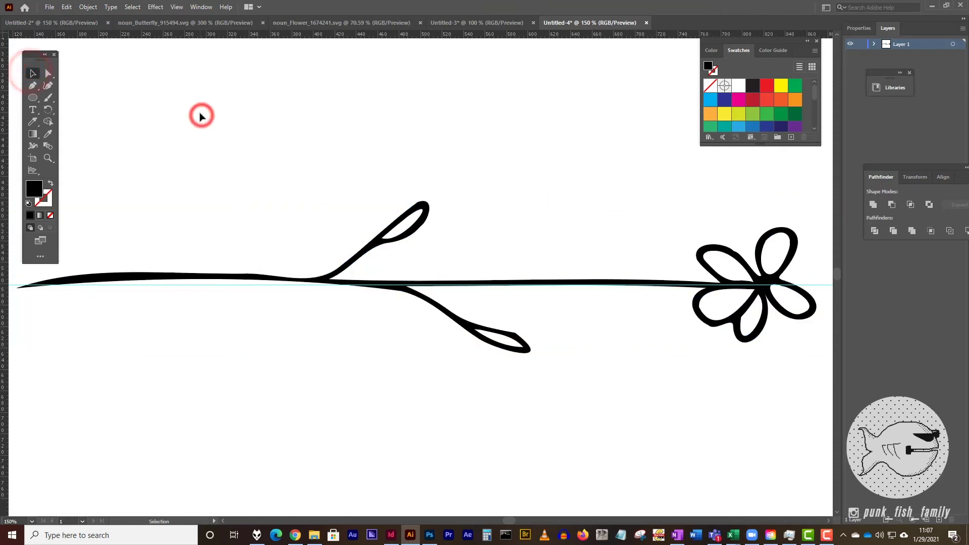
pyautogui.hotkey('ctrl', '-')
pyautogui.hotkey('ctrl', '-')
pyautogui.hotkey('ctrl', '-')
pyautogui.hotkey('ctrl', '-')
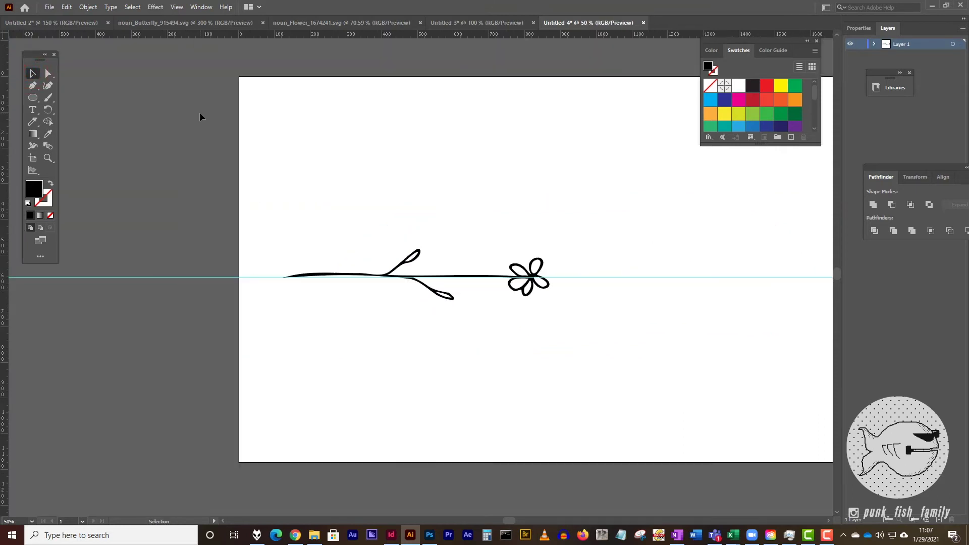
# Step: Open the Brushes panel via Window > Brushes and dock it on the right
pyautogui.click(201, 7)
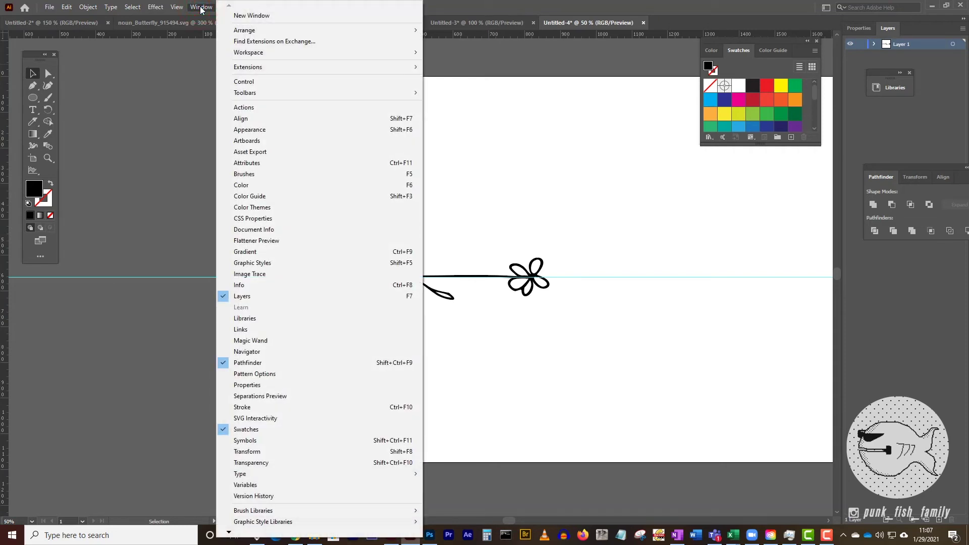
pyautogui.click(318, 174)
pyautogui.moveTo(492, 105)
pyautogui.mouseDown()
pyautogui.moveTo(555, 104)
pyautogui.moveTo(729, 179)
pyautogui.mouseUp()
# Step: Marquee-select the flower drawing and drag it into the Brushes panel
pyautogui.moveTo(259, 222)
pyautogui.mouseDown()
pyautogui.moveTo(308, 227)
pyautogui.moveTo(614, 318)
pyautogui.moveTo(606, 316)
pyautogui.mouseUp()
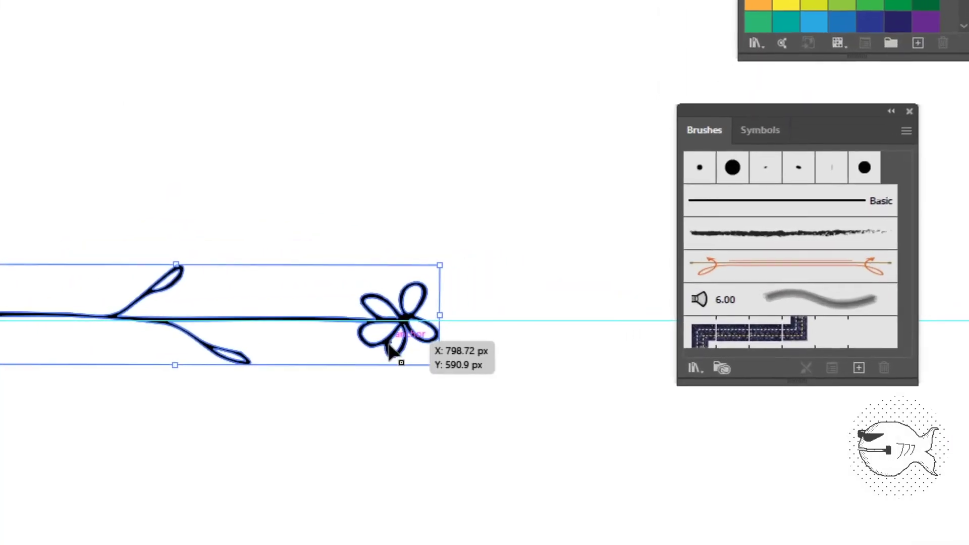
pyautogui.moveTo(523, 290); pyautogui.dragTo(534, 287)
pyautogui.moveTo(410, 345); pyautogui.dragTo(793, 253)
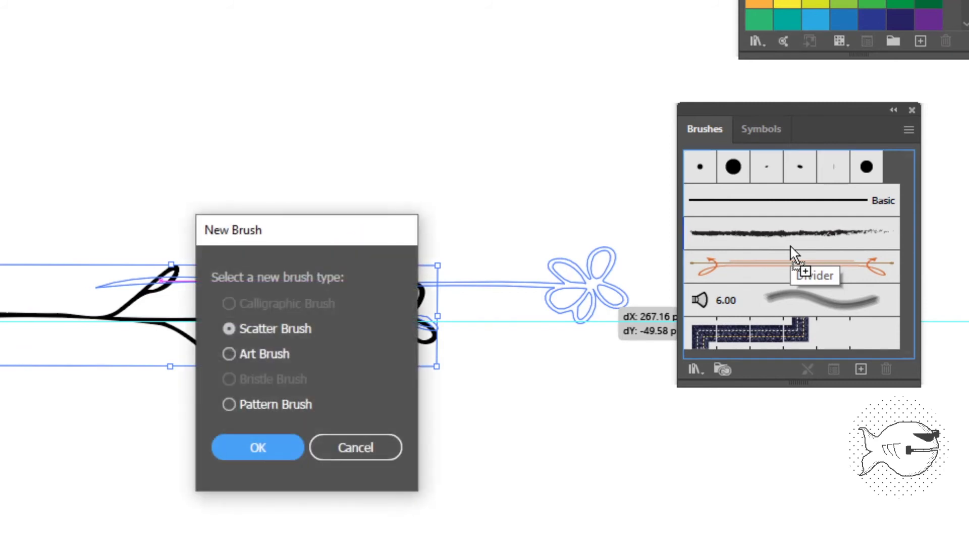
# Step: Create the new Art Brush 'Art Brush 1' from the flower branch with default art brush options
pyautogui.click(258, 353)
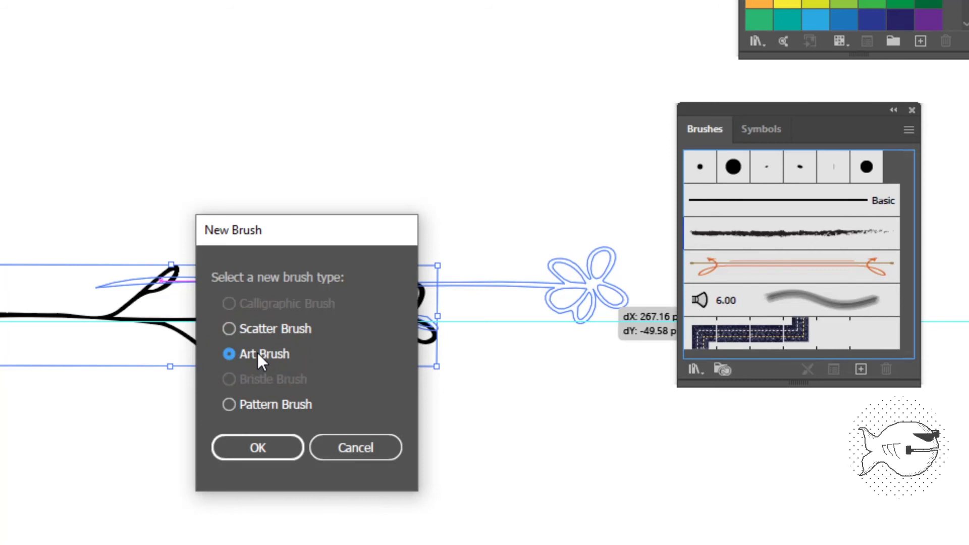
pyautogui.click(266, 447)
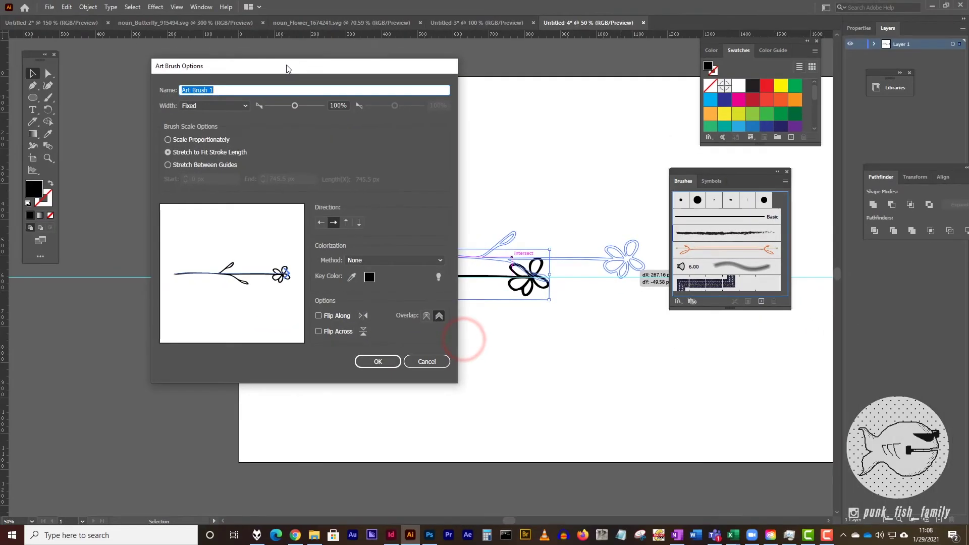
pyautogui.moveTo(293, 67); pyautogui.dragTo(397, 68)
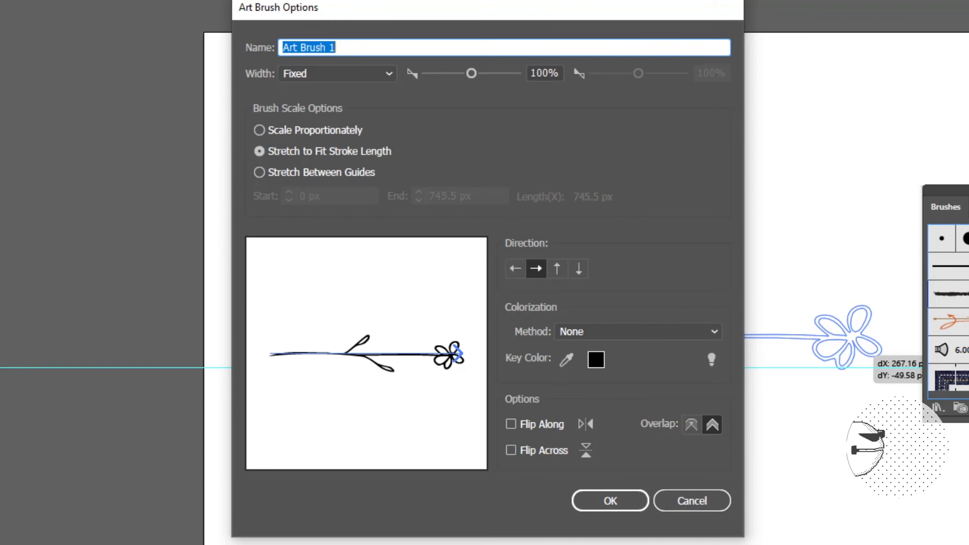
pyautogui.click(612, 502)
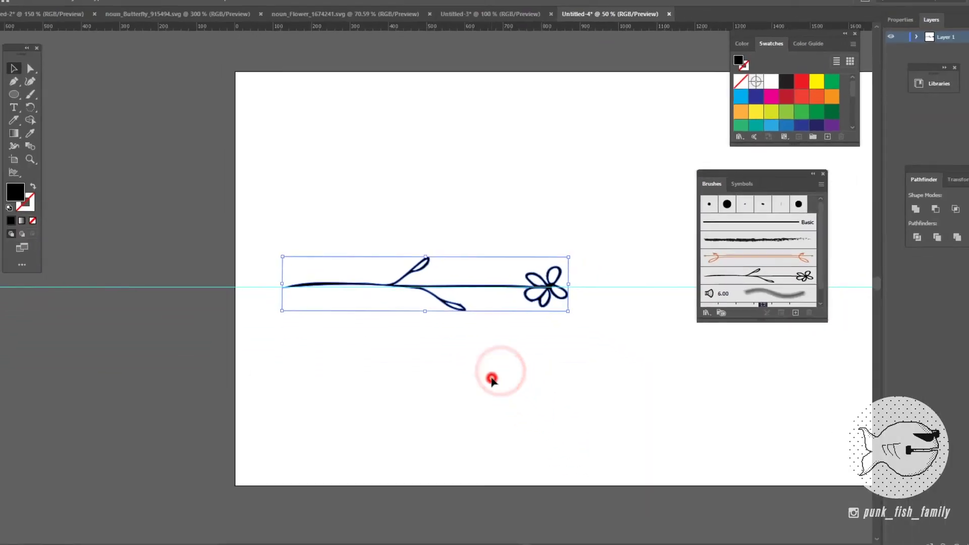
# Step: With the Arc tool, draw two large arcs across the artboard, each stroked with Art Brush 1
pyautogui.moveTo(523, 224); pyautogui.dragTo(340, 233)
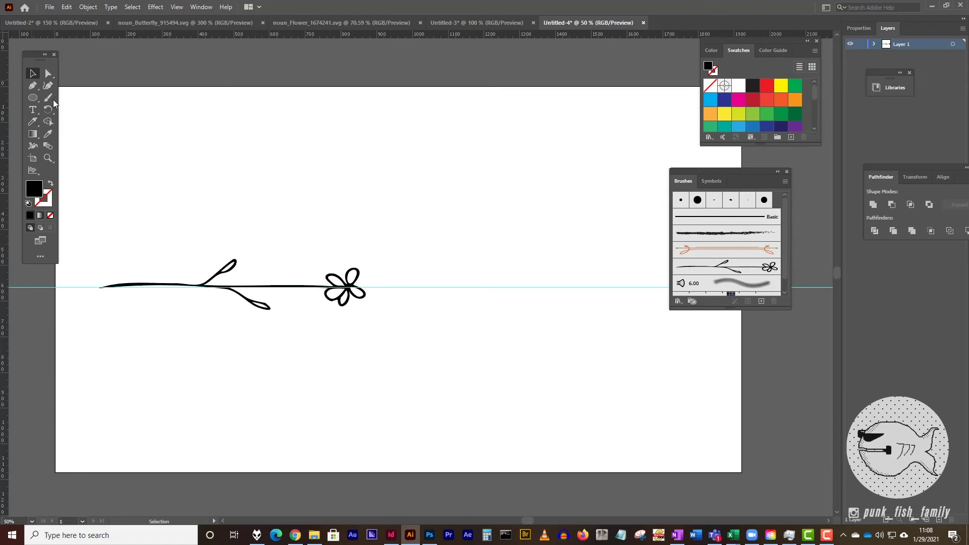
pyautogui.click(36, 100)
pyautogui.moveTo(38, 101); pyautogui.dragTo(80, 170)
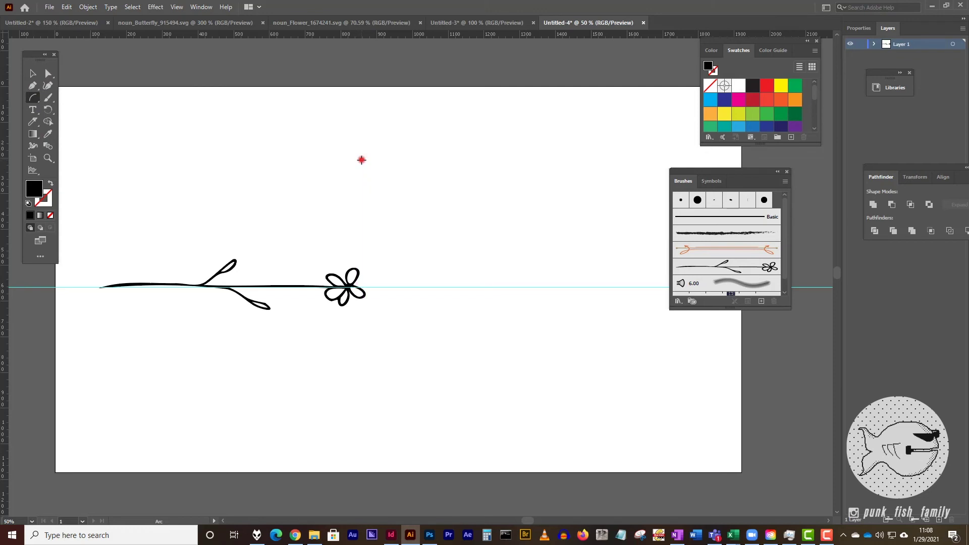
pyautogui.moveTo(362, 160)
pyautogui.mouseDown()
pyautogui.moveTo(502, 298)
pyautogui.moveTo(573, 305)
pyautogui.moveTo(591, 334)
pyautogui.mouseUp()
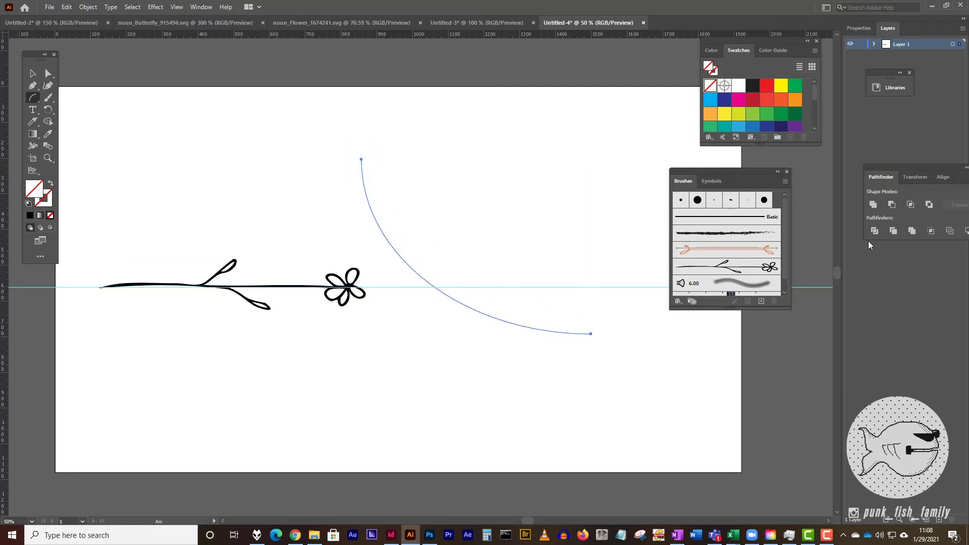
pyautogui.click(747, 270)
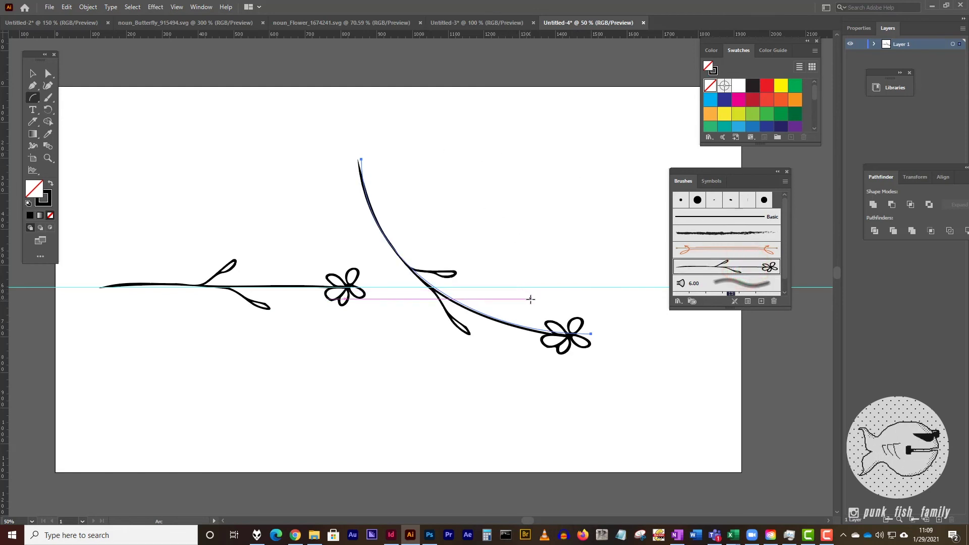
pyautogui.moveTo(531, 301)
pyautogui.mouseDown()
pyautogui.moveTo(522, 162)
pyautogui.moveTo(434, 100)
pyautogui.moveTo(413, 105)
pyautogui.mouseUp()
pyautogui.click(754, 267)
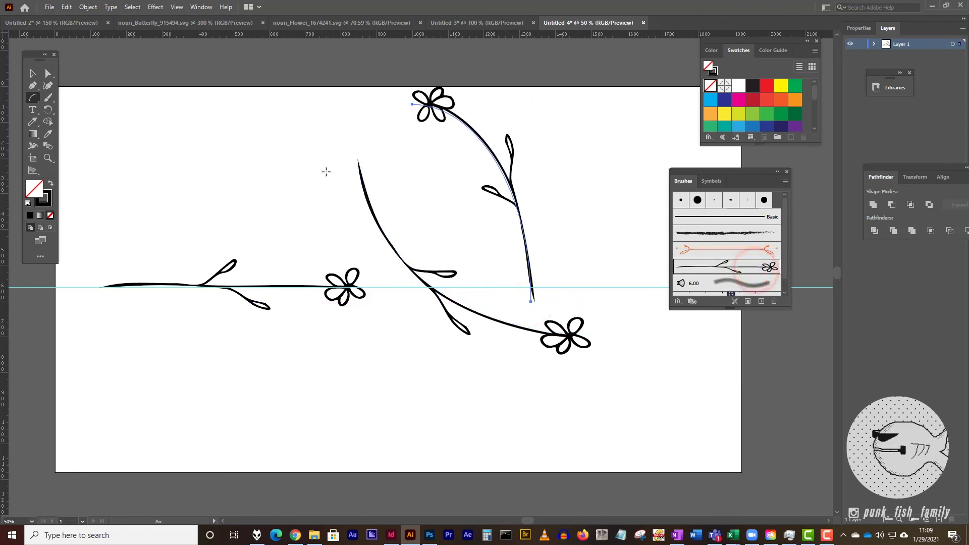
# Step: Add four smaller Art Brush 1 arcs on the left and upper right, then select the large lower stem
pyautogui.moveTo(439, 197); pyautogui.dragTo(262, 115)
pyautogui.click(746, 267)
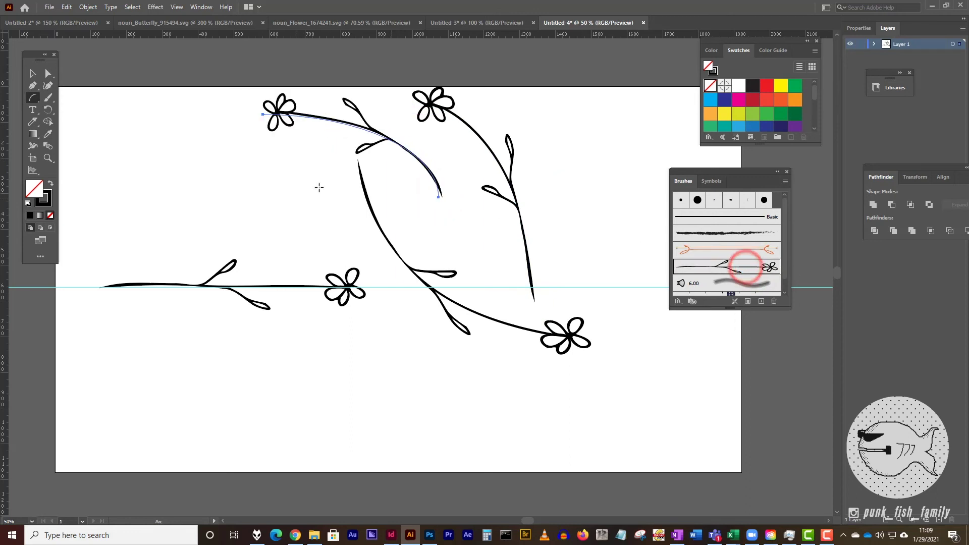
pyautogui.moveTo(297, 146)
pyautogui.mouseDown()
pyautogui.moveTo(249, 222)
pyautogui.moveTo(217, 213)
pyautogui.mouseUp()
pyautogui.click(746, 266)
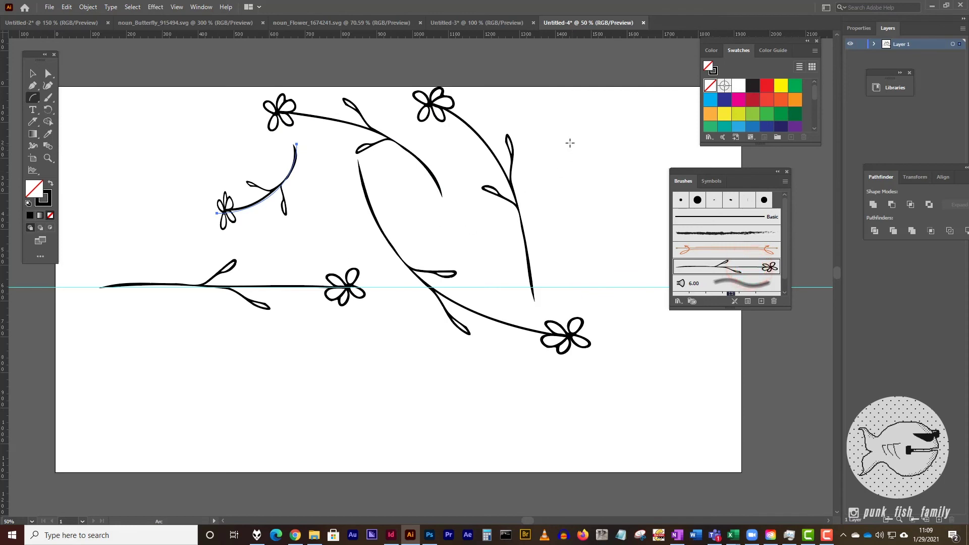
pyautogui.moveTo(531, 109)
pyautogui.mouseDown()
pyautogui.moveTo(616, 245)
pyautogui.moveTo(627, 230)
pyautogui.mouseUp()
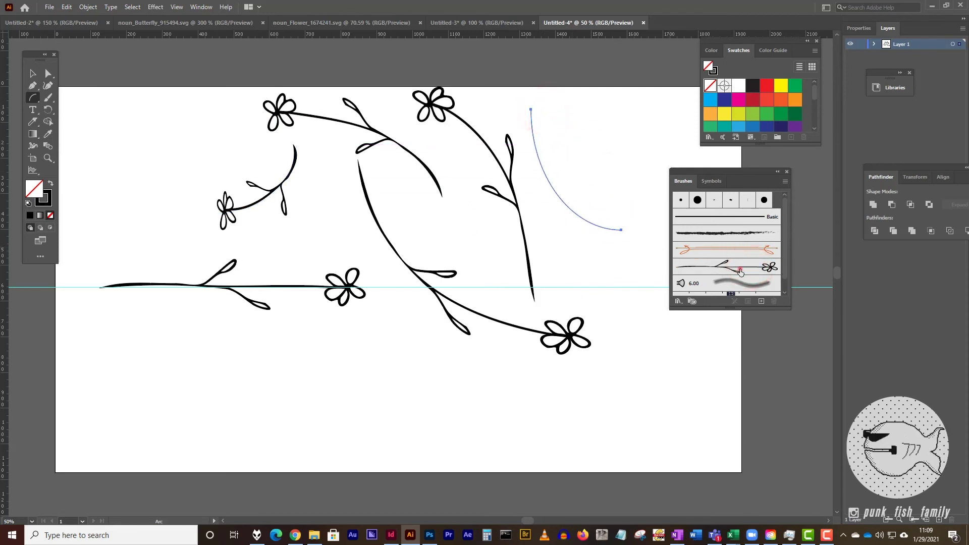
pyautogui.click(745, 267)
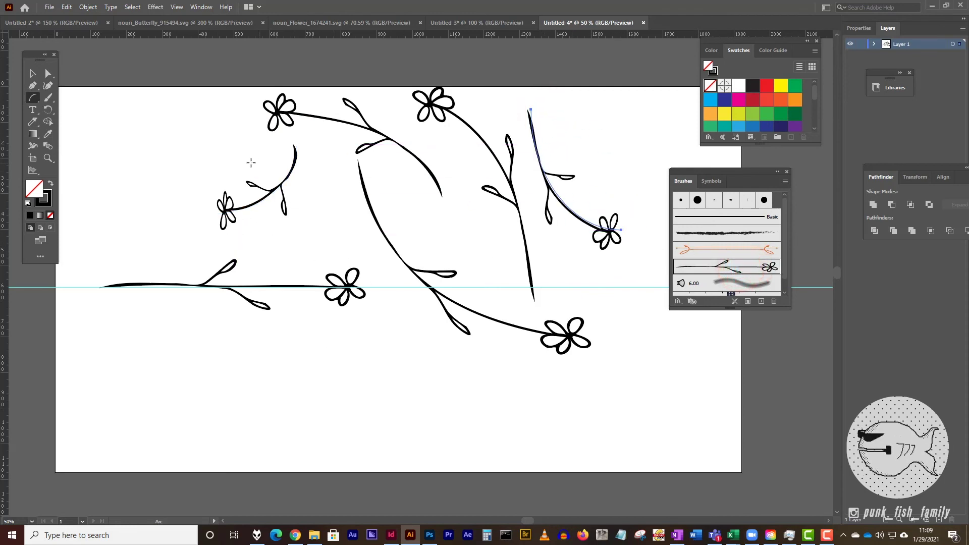
pyautogui.moveTo(255, 157); pyautogui.dragTo(174, 169)
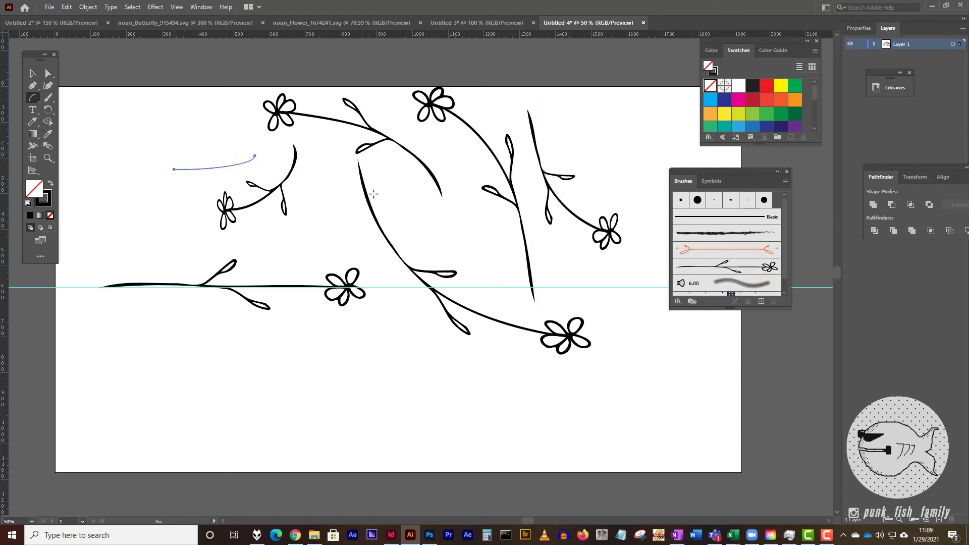
pyautogui.click(739, 267)
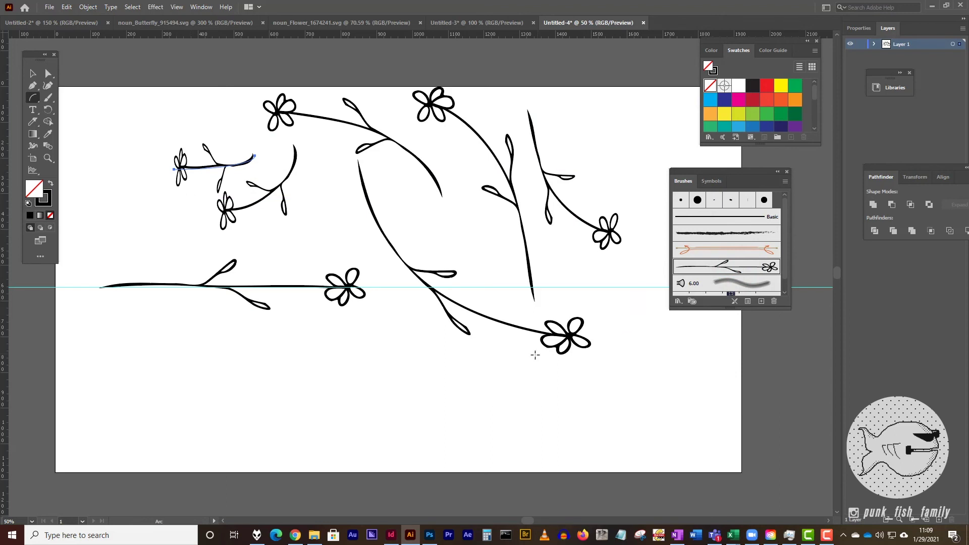
pyautogui.click(33, 74)
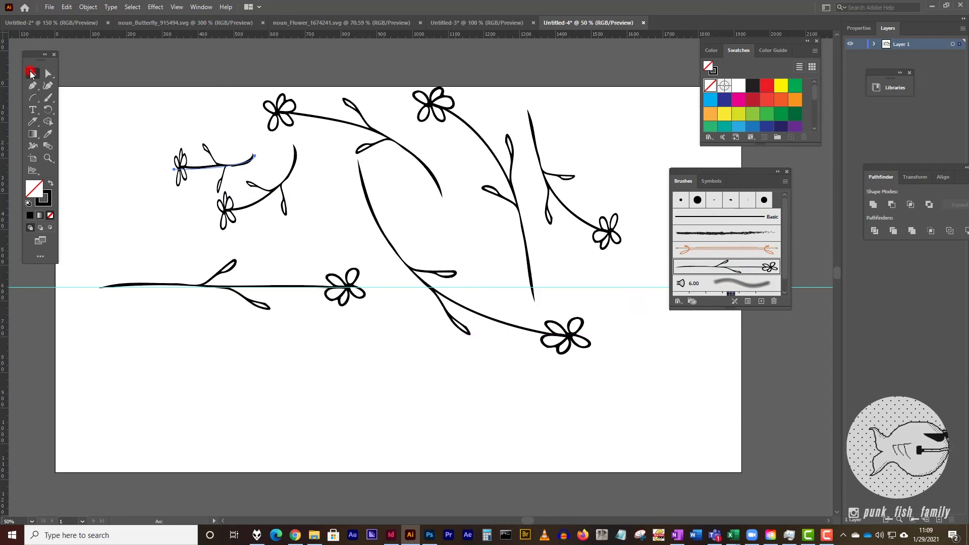
pyautogui.click(544, 333)
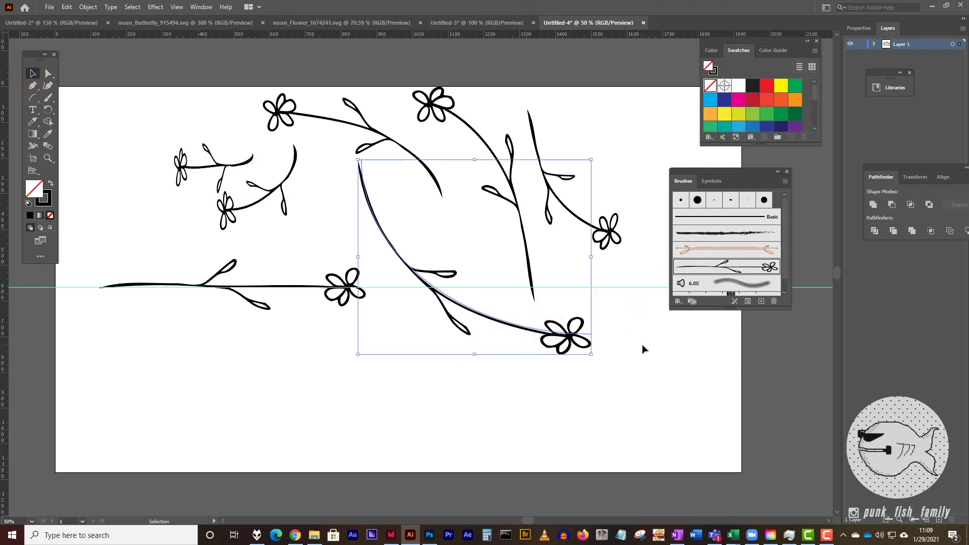
# Step: Clear the selection and shift the Brushes panel slightly left
pyautogui.click(644, 382)
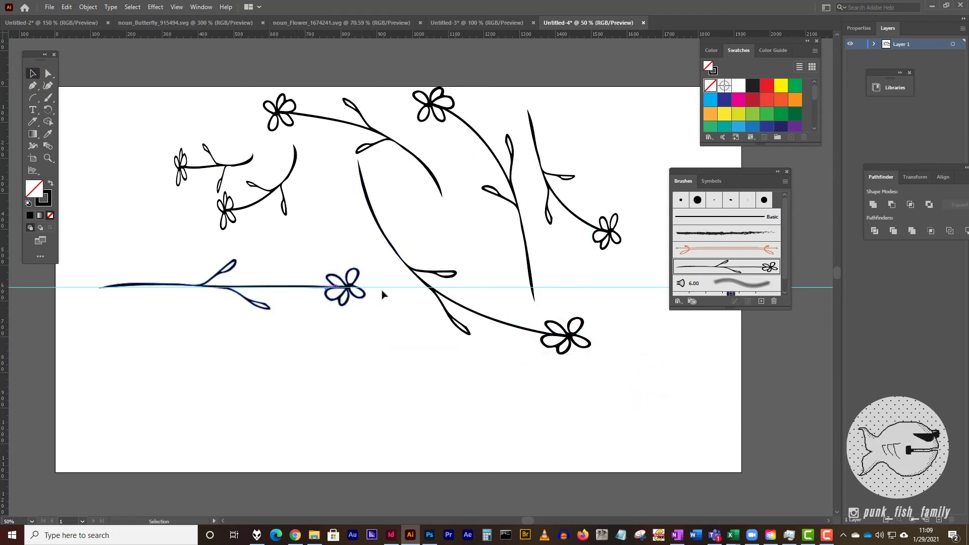
pyautogui.click(346, 381)
pyautogui.moveTo(725, 174); pyautogui.dragTo(692, 170)
pyautogui.click(668, 388)
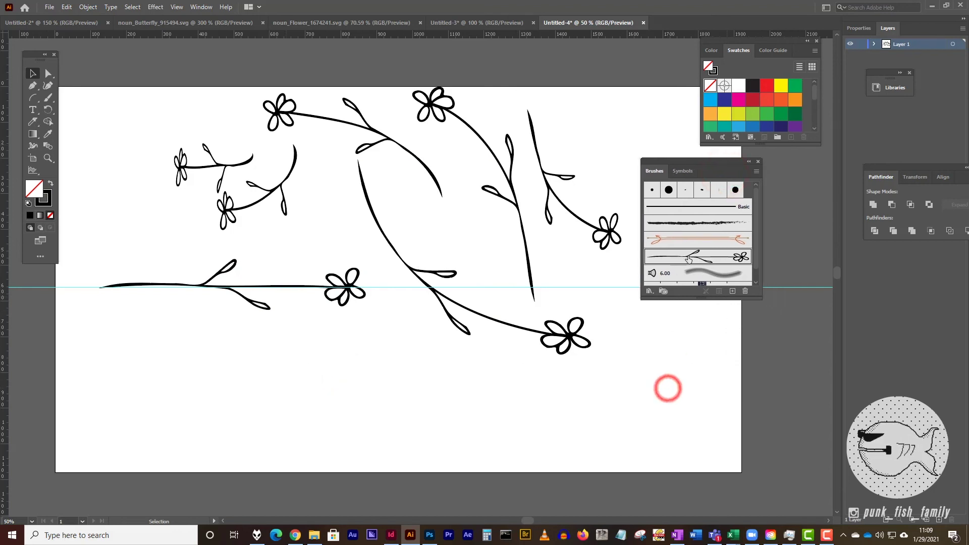
# Step: Make Art Brush 1 stretch between guides, right guide at 613.2963 px, and apply it to existing strokes
pyautogui.doubleClick(688, 259)
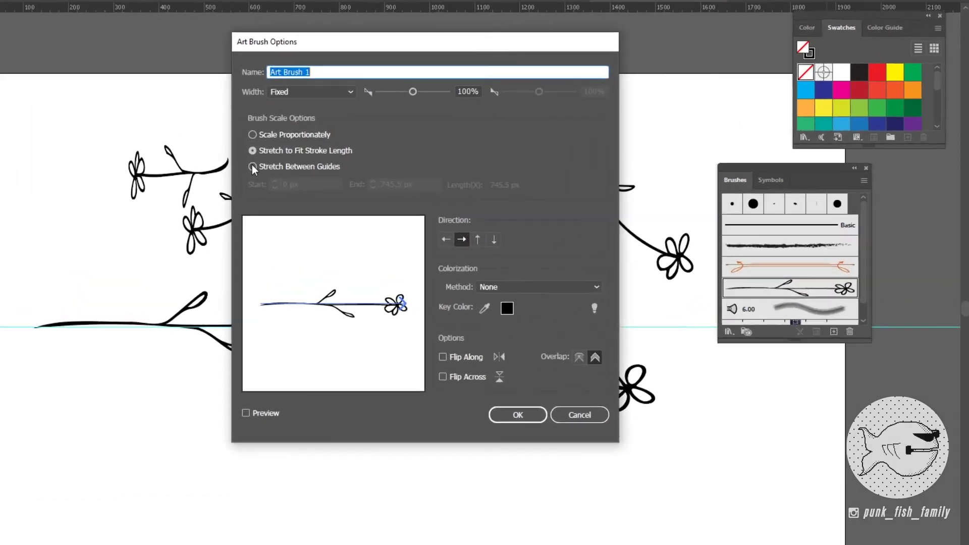
pyautogui.click(272, 160)
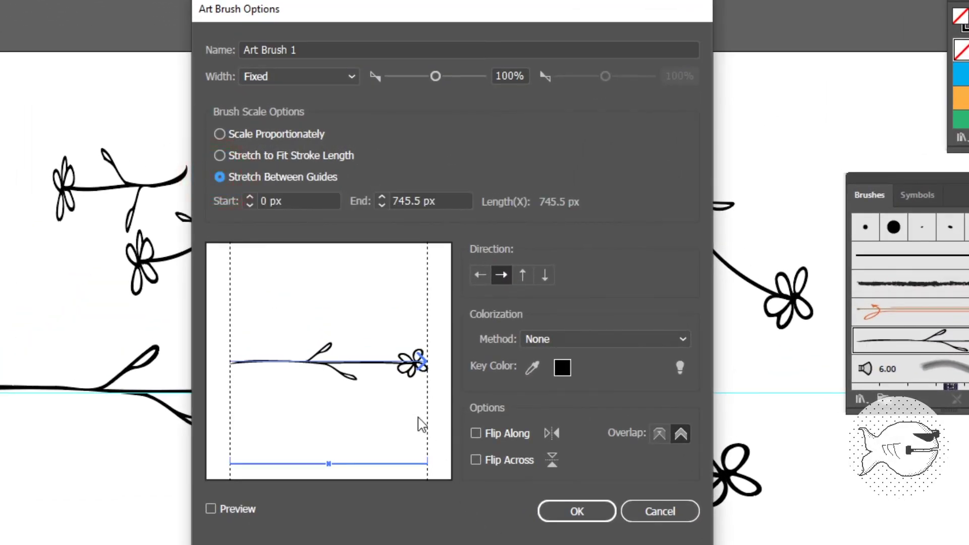
pyautogui.moveTo(430, 463); pyautogui.dragTo(393, 461)
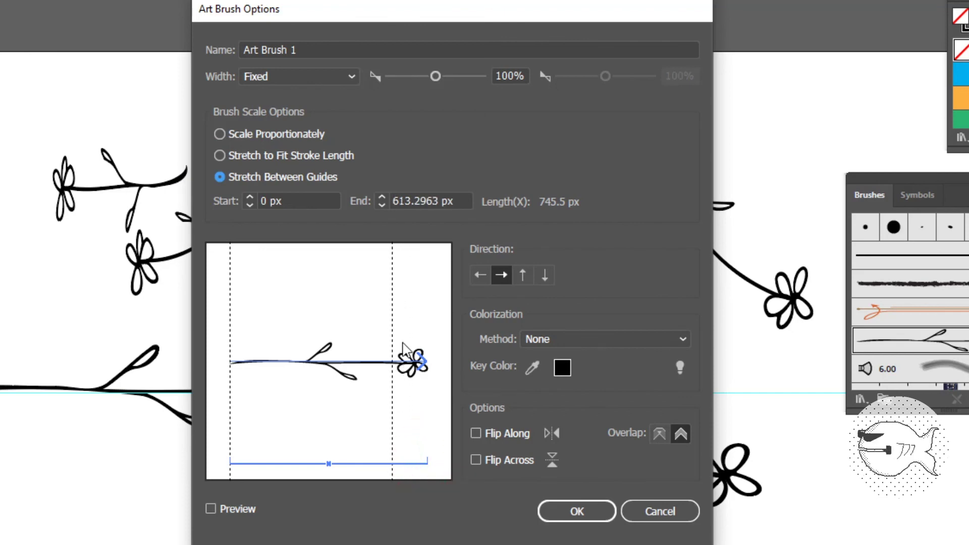
pyautogui.click(392, 399)
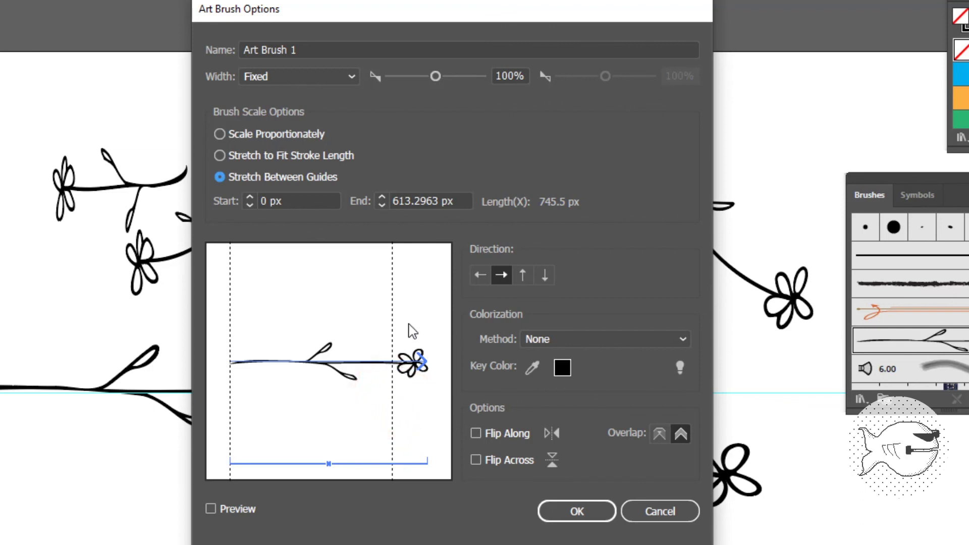
pyautogui.click(584, 511)
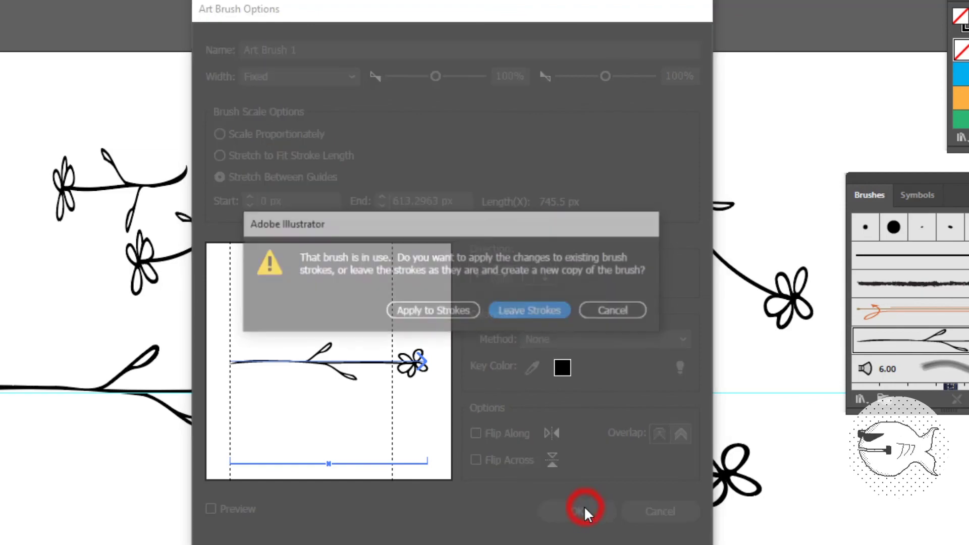
pyautogui.click(411, 309)
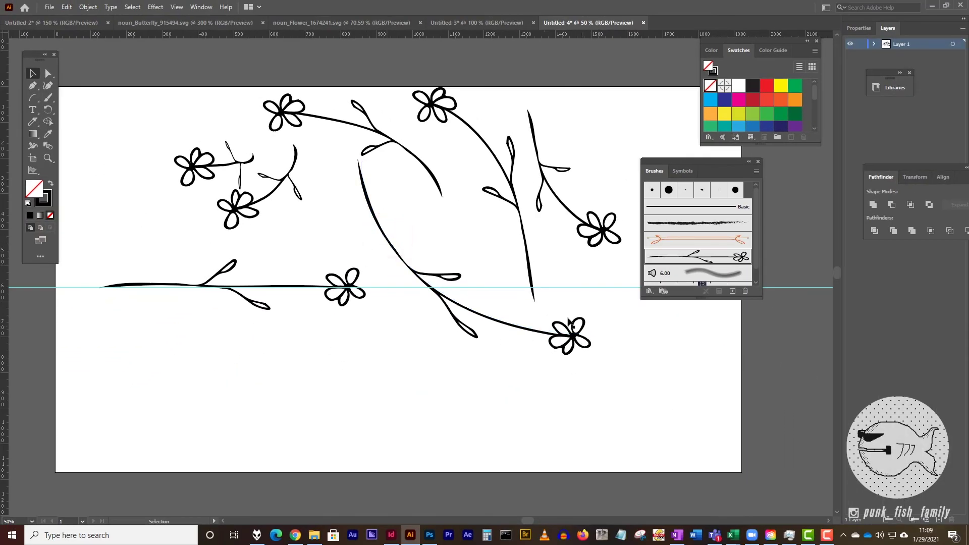